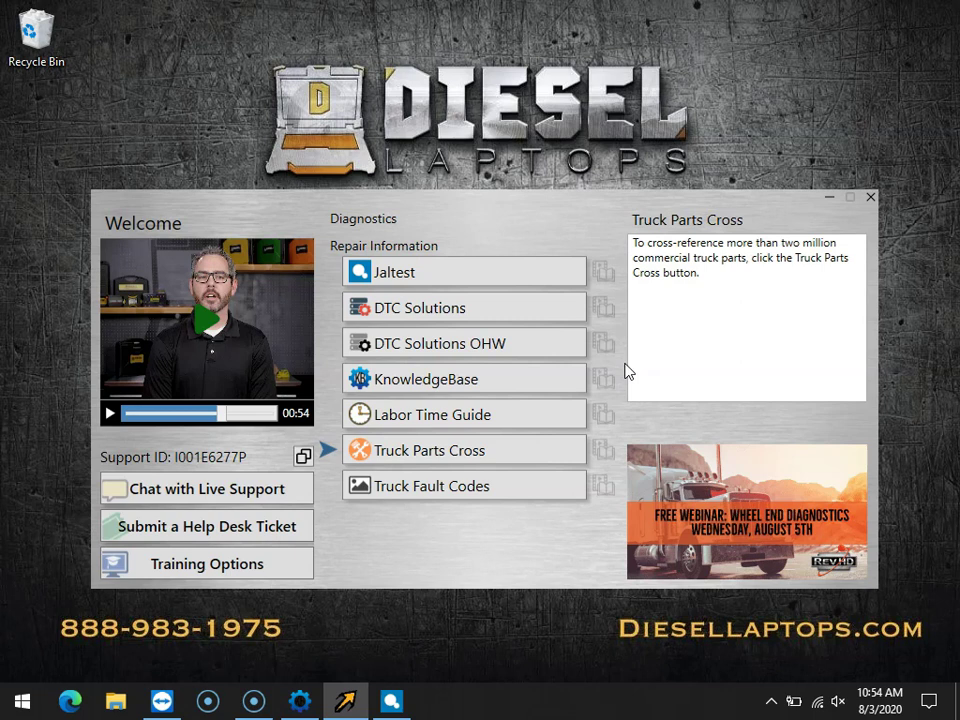
Step: Read the launcher descriptions of DTC Solutions, OHW, KnowledgeBase, Labor Time Guide, Parts Cross, Fault Codes and Live Support
{"action": "left_click", "coordinate": [561, 320]}
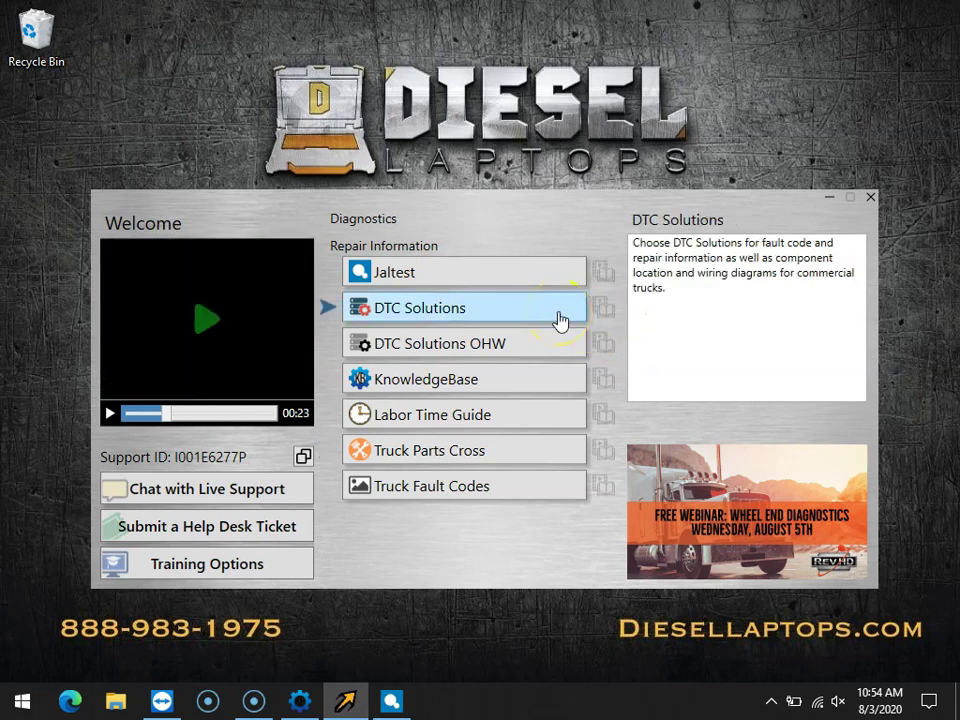
{"action": "left_click", "coordinate": [564, 347]}
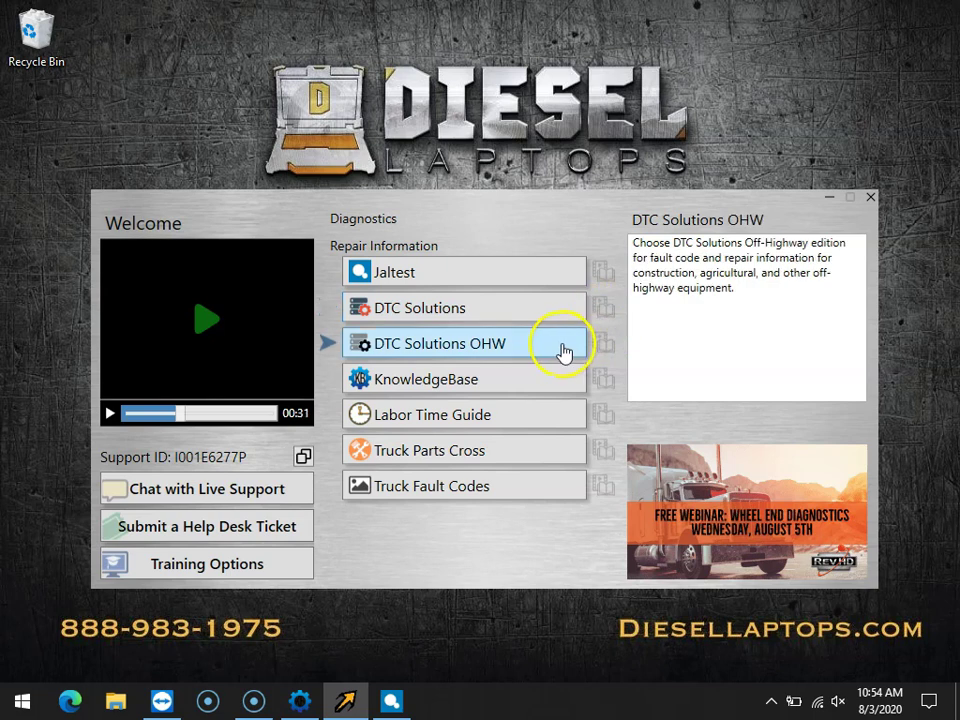
{"action": "left_click", "coordinate": [582, 382]}
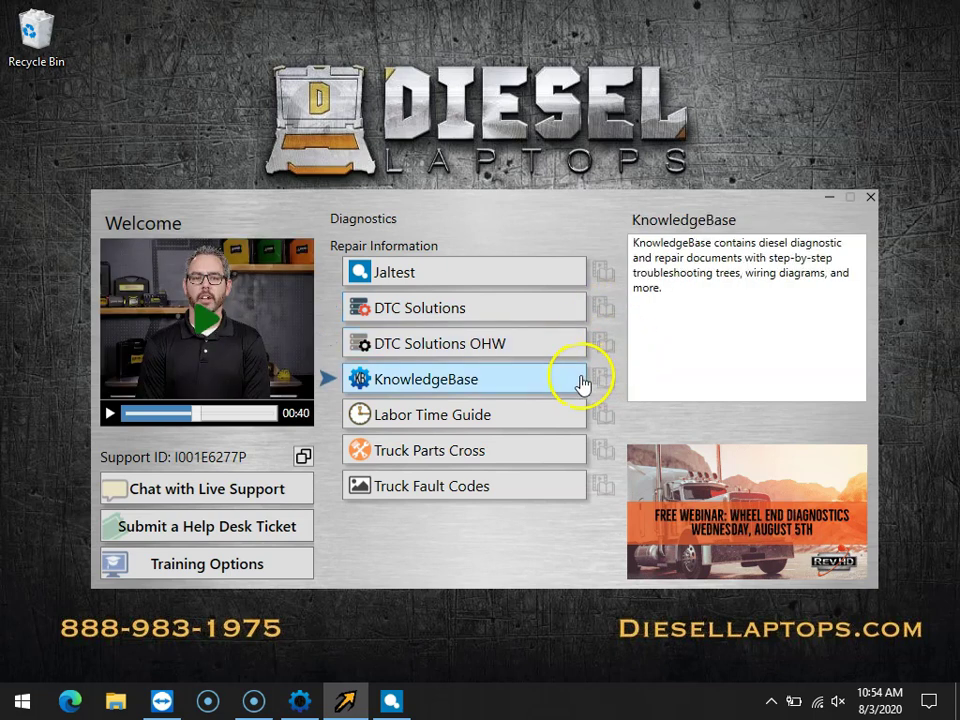
{"action": "left_click", "coordinate": [583, 412]}
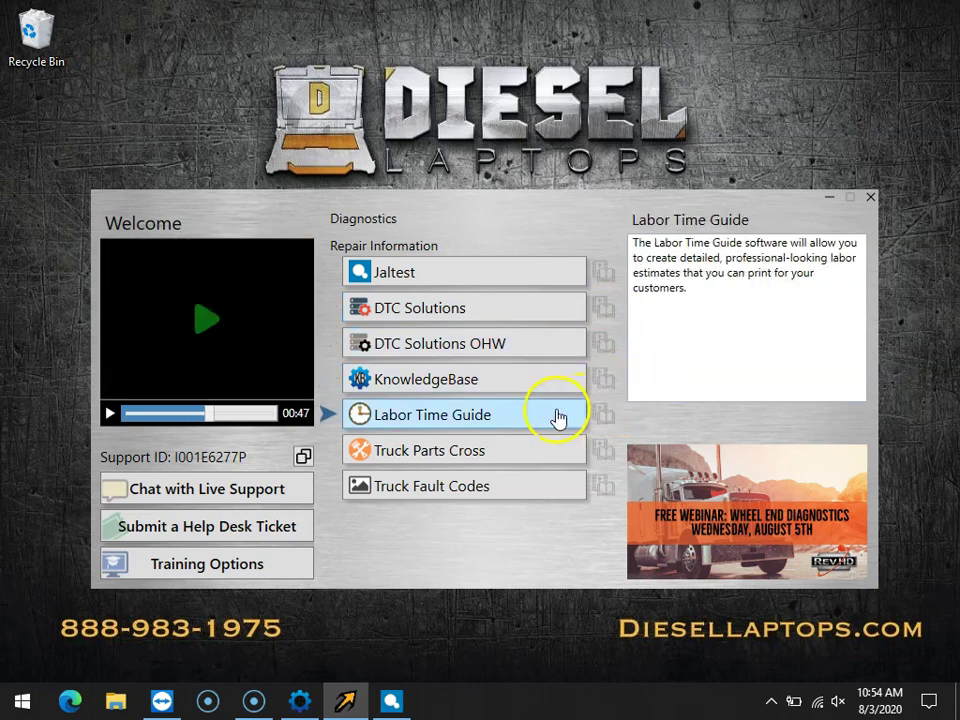
{"action": "left_click", "coordinate": [555, 450]}
{"action": "left_click", "coordinate": [513, 486]}
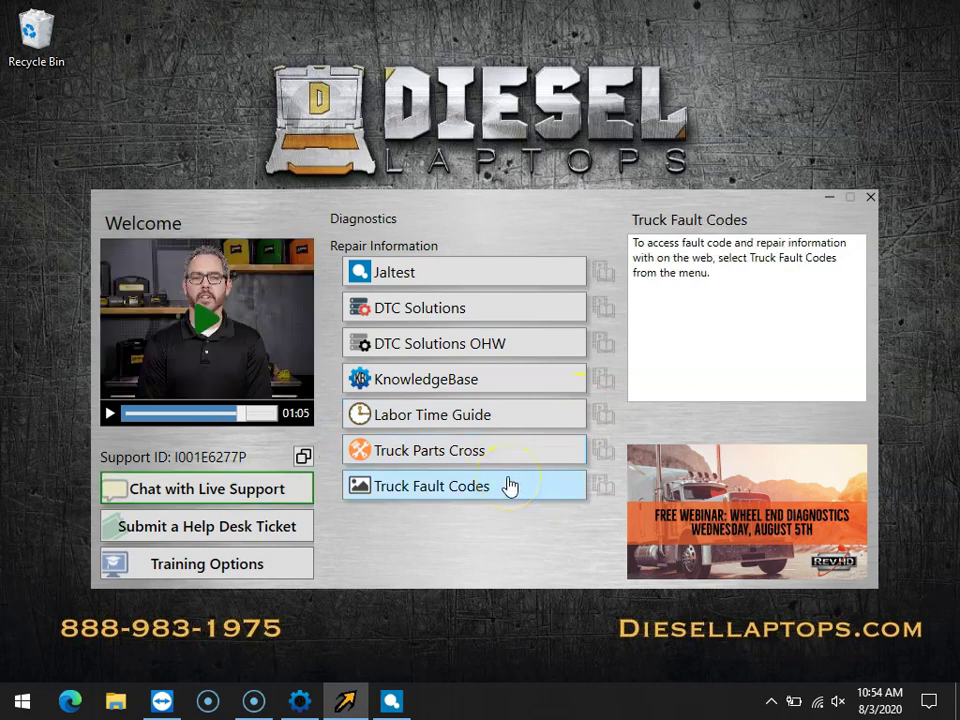
{"action": "left_click", "coordinate": [310, 492]}
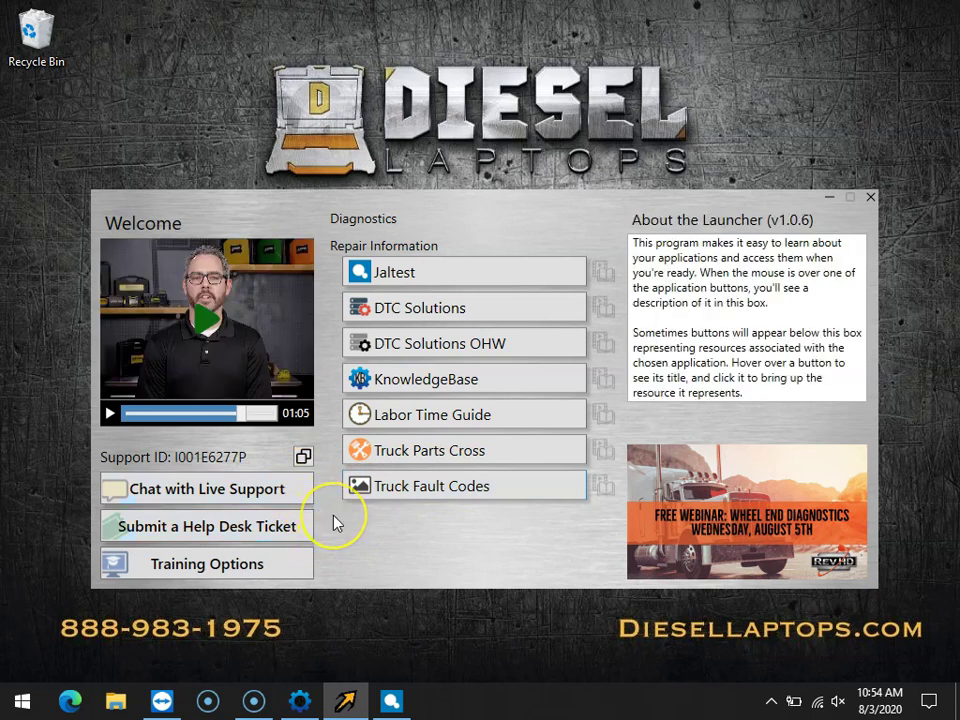
Step: Launch Jaltest and browse manual selection to the CV Heavy Duty brand list
{"action": "left_click", "coordinate": [505, 287]}
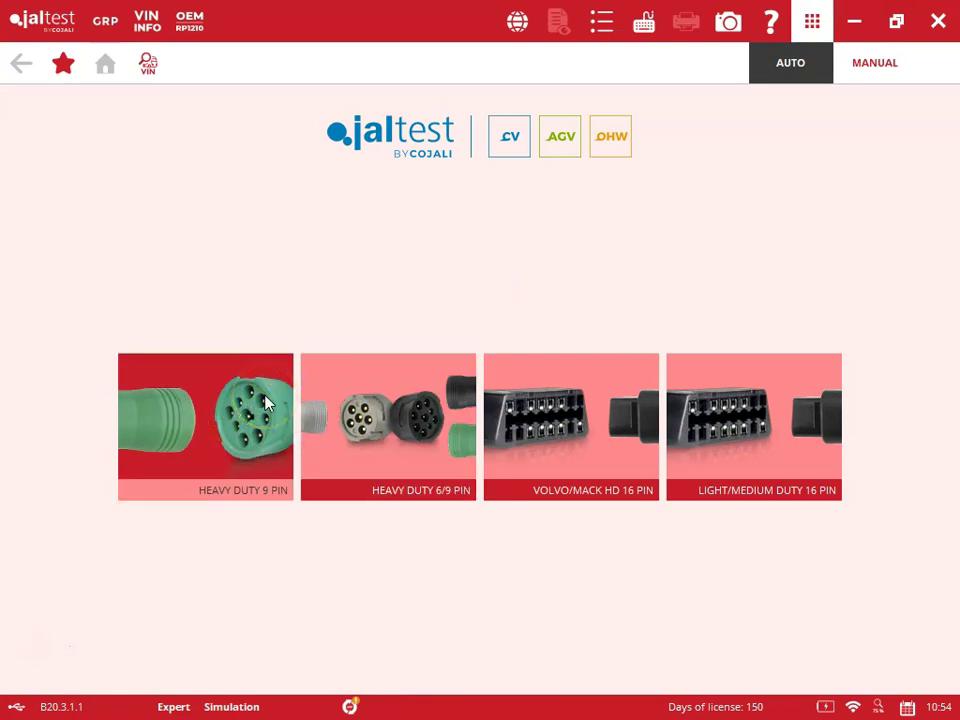
{"action": "left_click", "coordinate": [859, 62]}
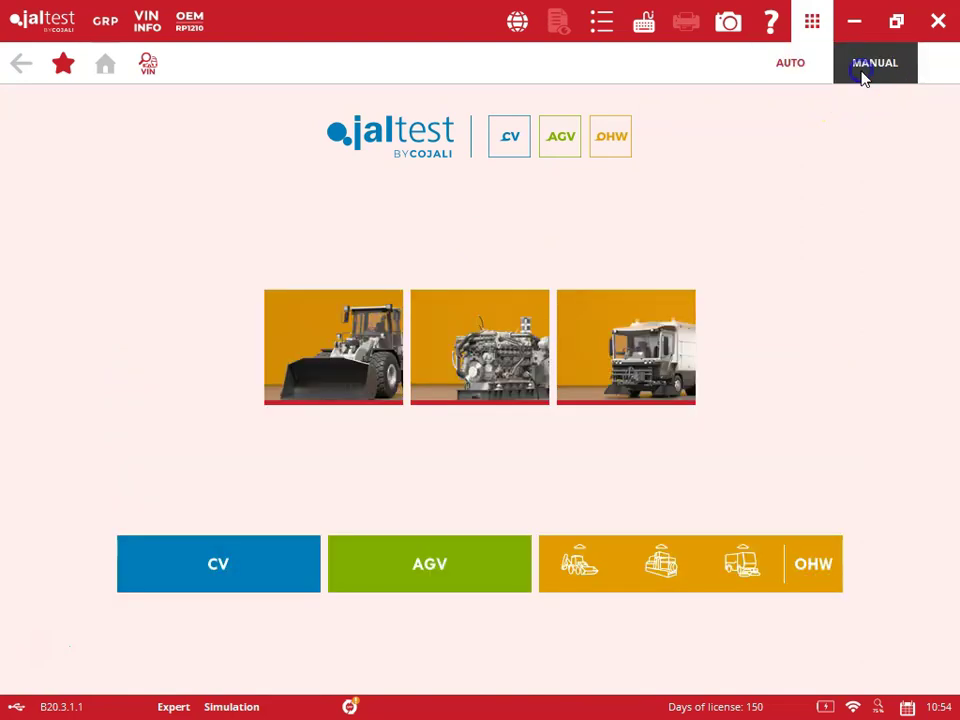
{"action": "left_click", "coordinate": [203, 584]}
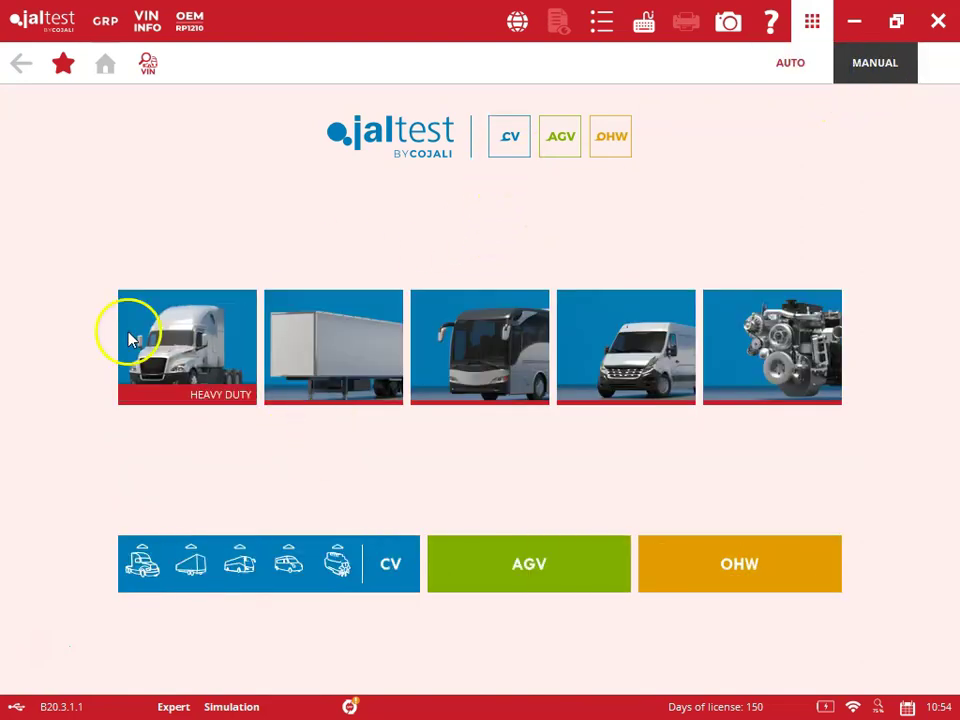
{"action": "left_click", "coordinate": [129, 336]}
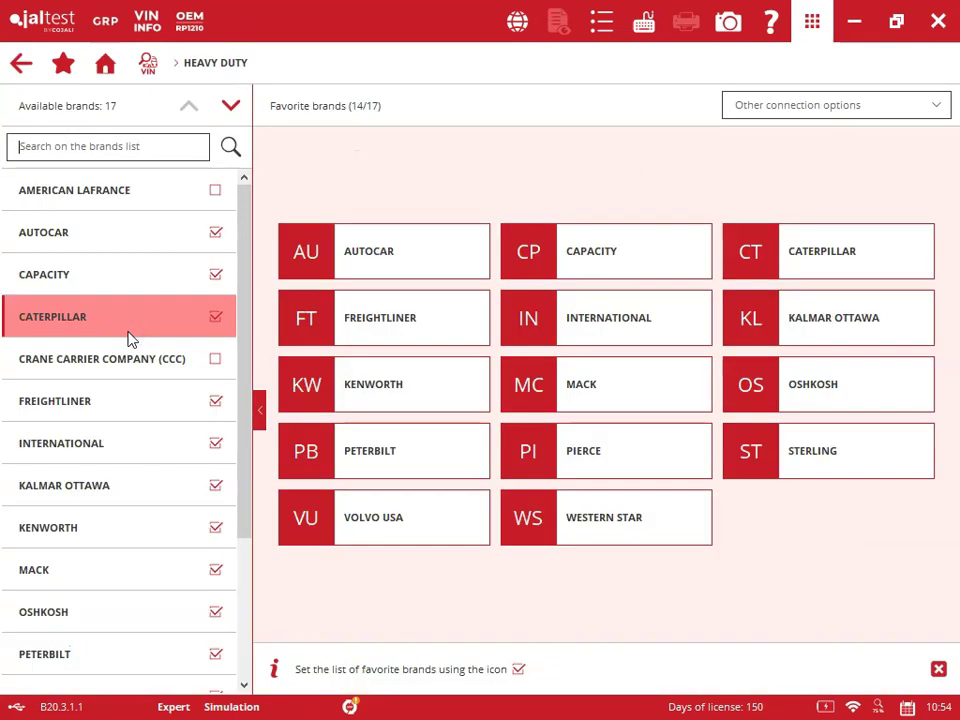
Step: Switch to automatic detection and start it through the Heavy Duty 9 Pin connector
{"action": "left_click", "coordinate": [19, 66]}
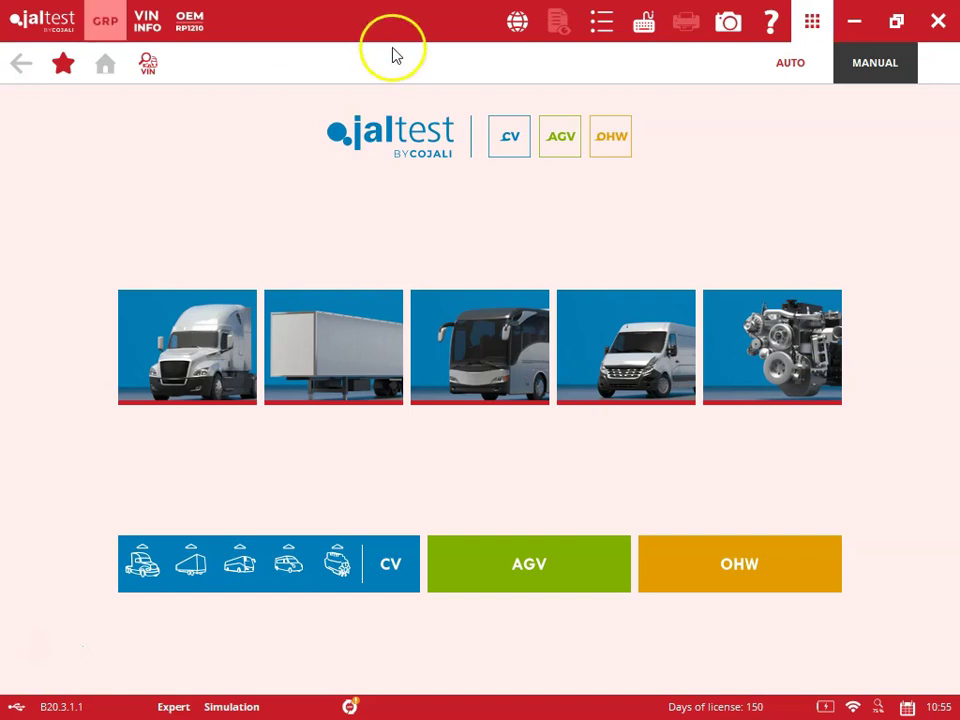
{"action": "left_click", "coordinate": [812, 76]}
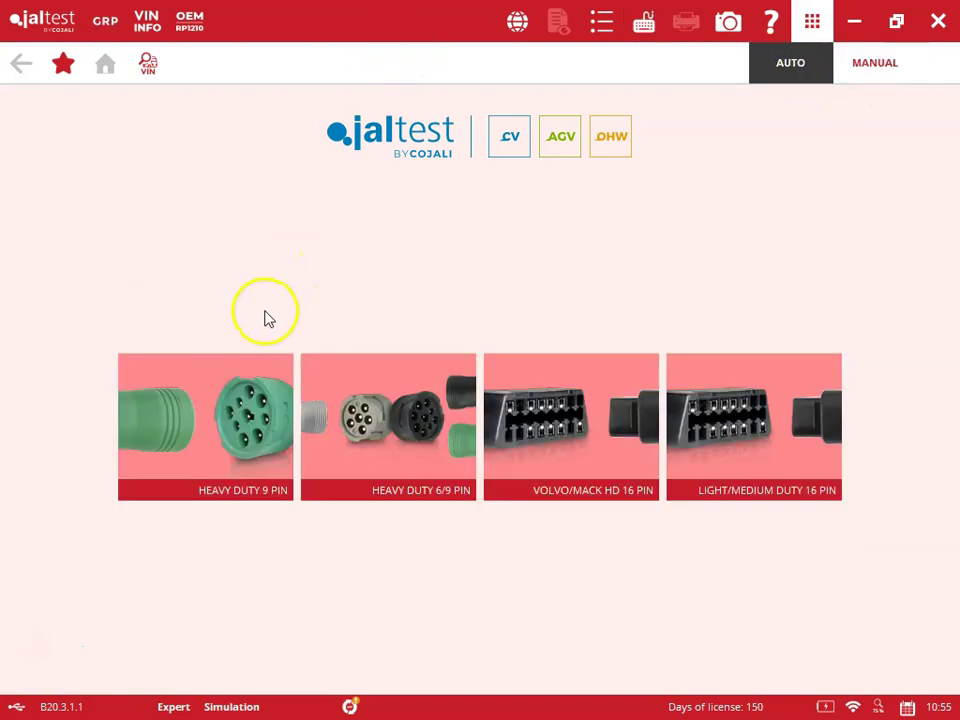
{"action": "left_click", "coordinate": [255, 407]}
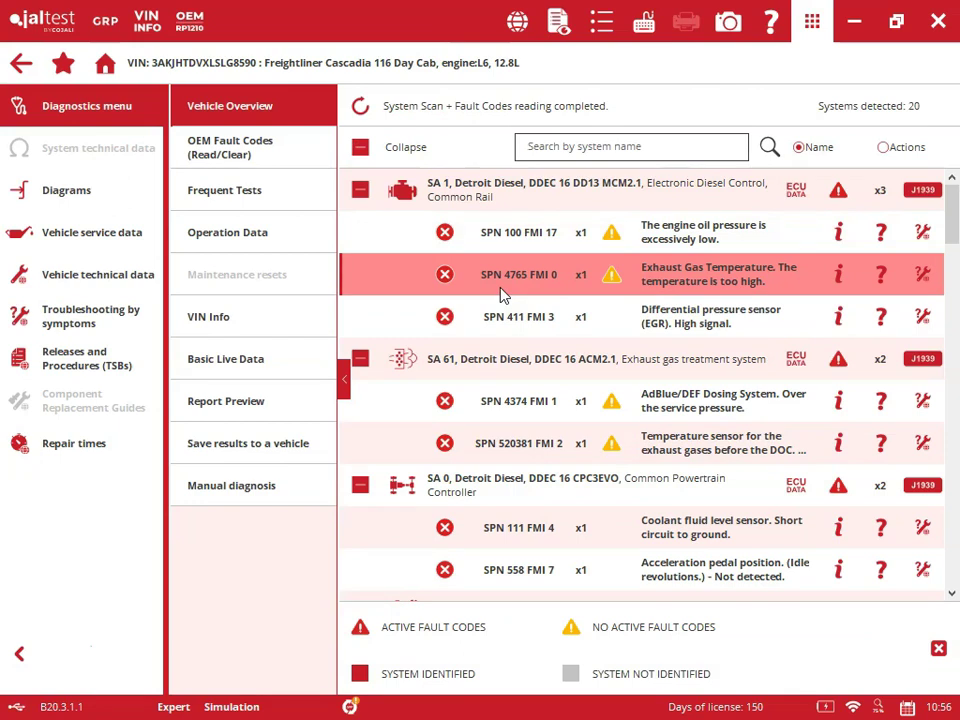
Step: Select the SA 1 Detroit Diesel engine, check OEM Fault Codes and Frequent Tests, then return to Vehicle Overview
{"action": "left_click", "coordinate": [736, 188]}
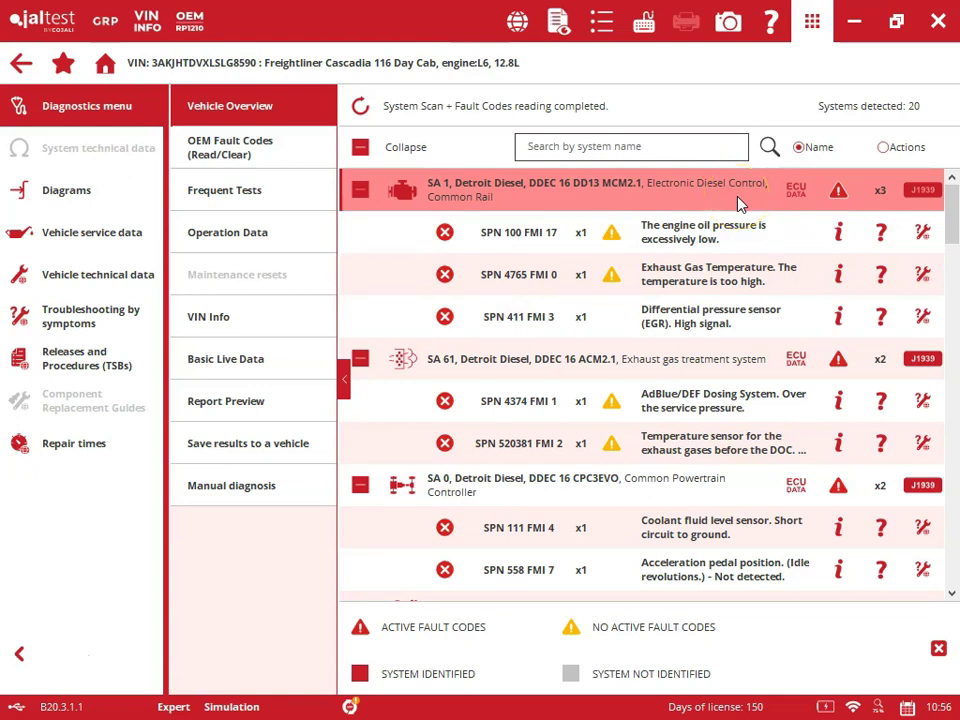
{"action": "left_click", "coordinate": [302, 172]}
{"action": "left_click", "coordinate": [303, 195]}
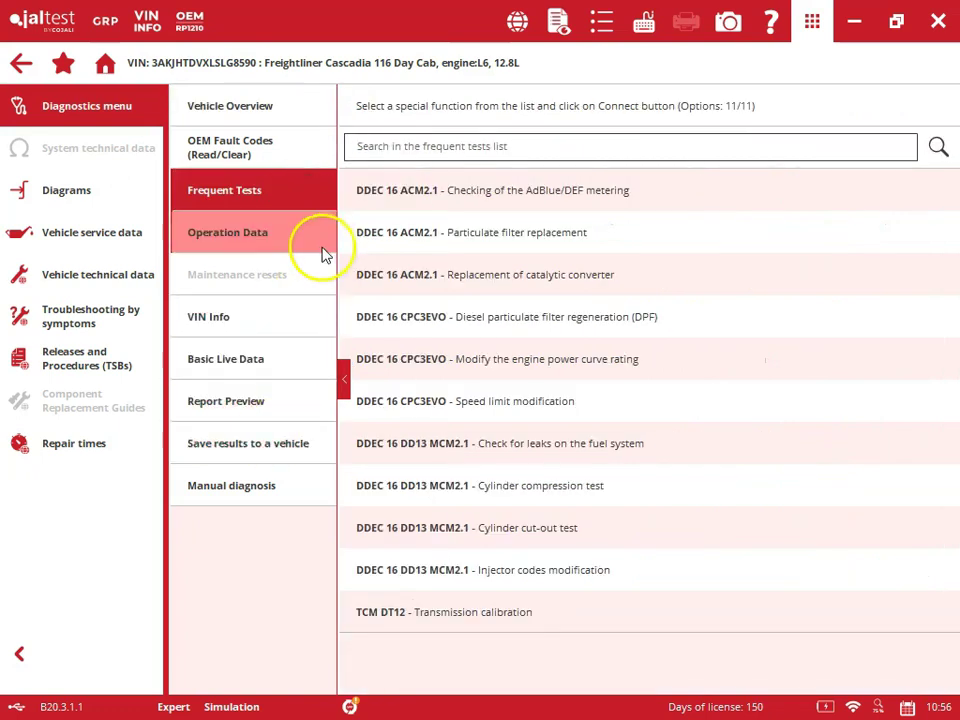
{"action": "left_click", "coordinate": [305, 115]}
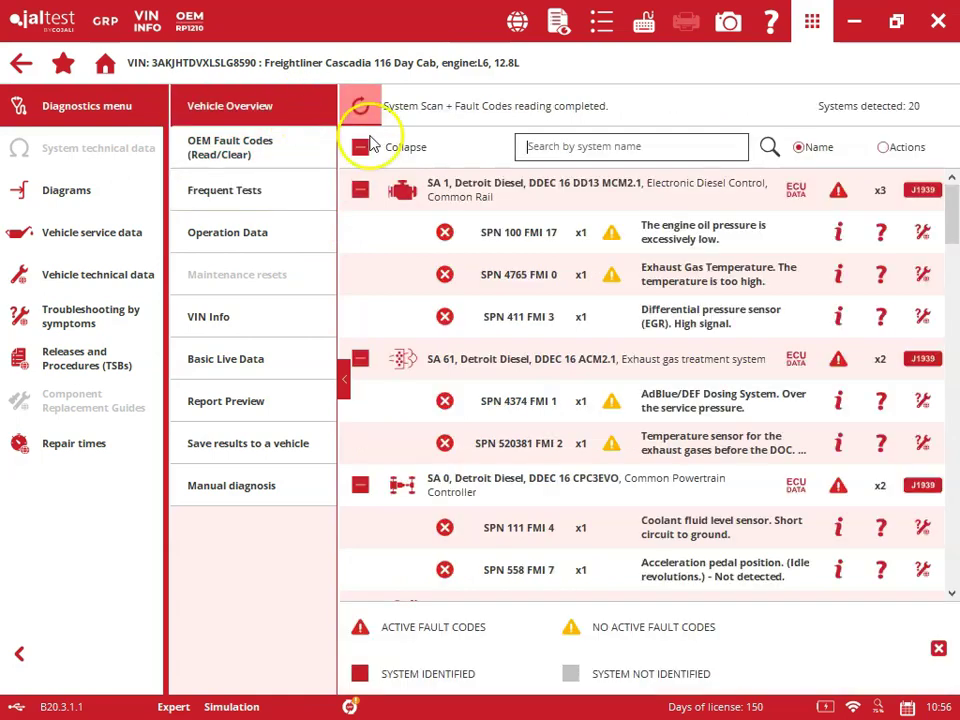
Step: Read the SA 1 engine module's stored fault codes and select SPN 100 FMI 17
{"action": "left_click", "coordinate": [571, 204]}
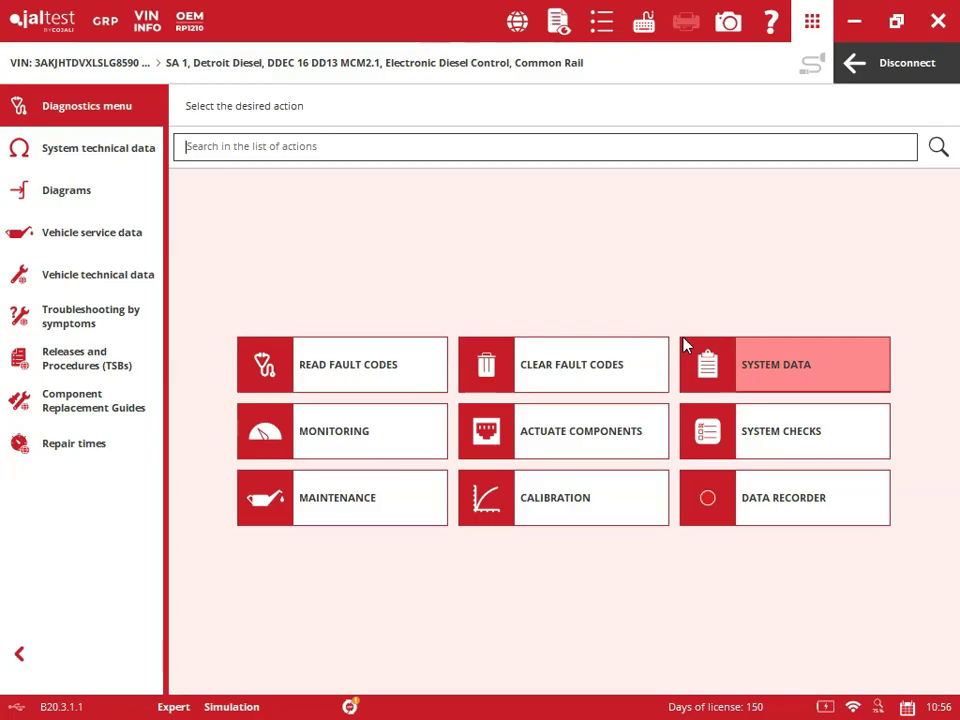
{"action": "left_click", "coordinate": [381, 371]}
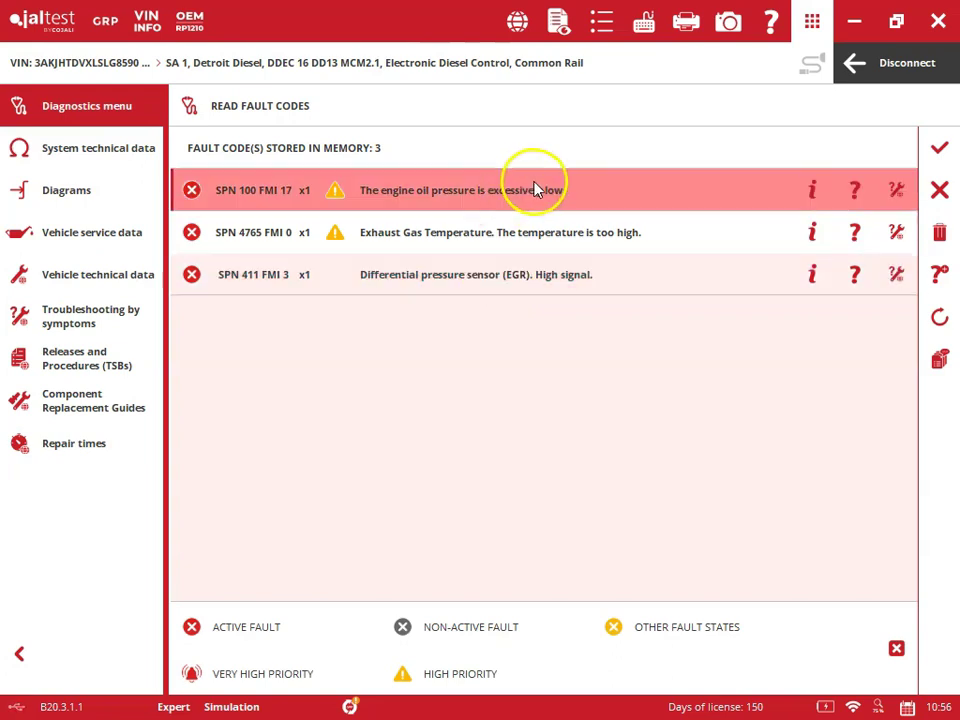
{"action": "left_click", "coordinate": [534, 188]}
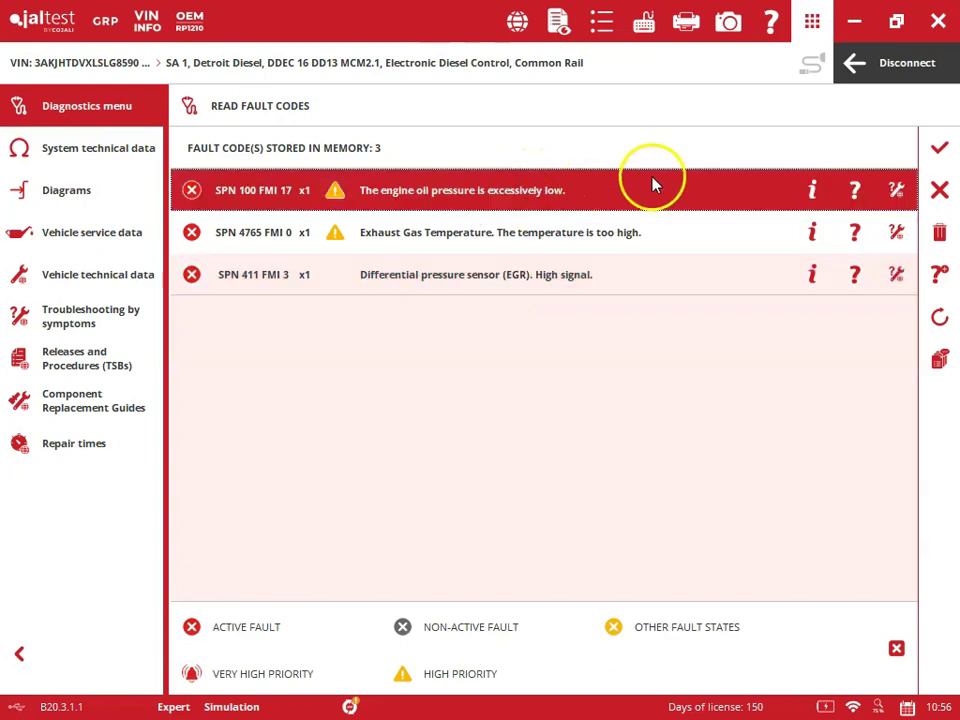
Step: Review the SPN 100 FMI 17 freeze-frame data tabs, then minimize Jaltest
{"action": "left_click", "coordinate": [816, 193]}
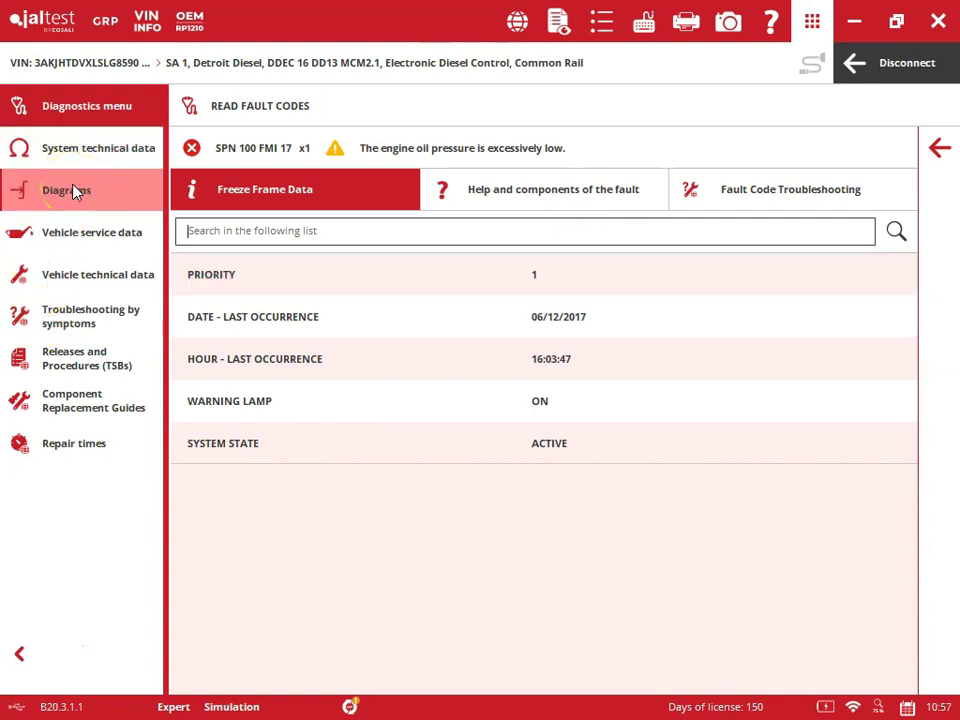
{"action": "left_click", "coordinate": [365, 190]}
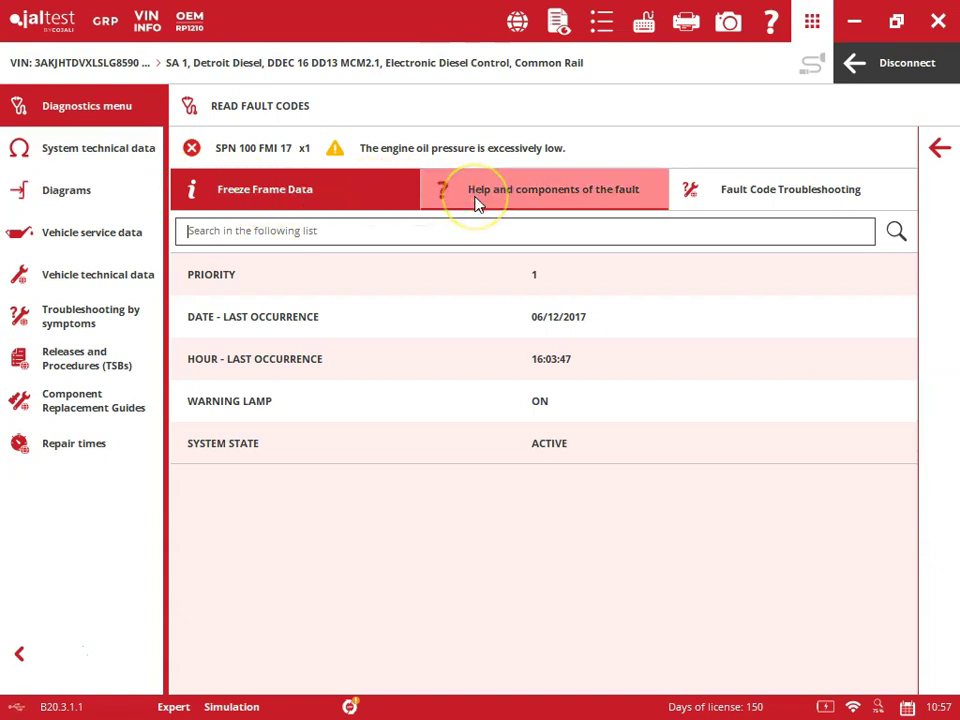
{"action": "left_click", "coordinate": [754, 182]}
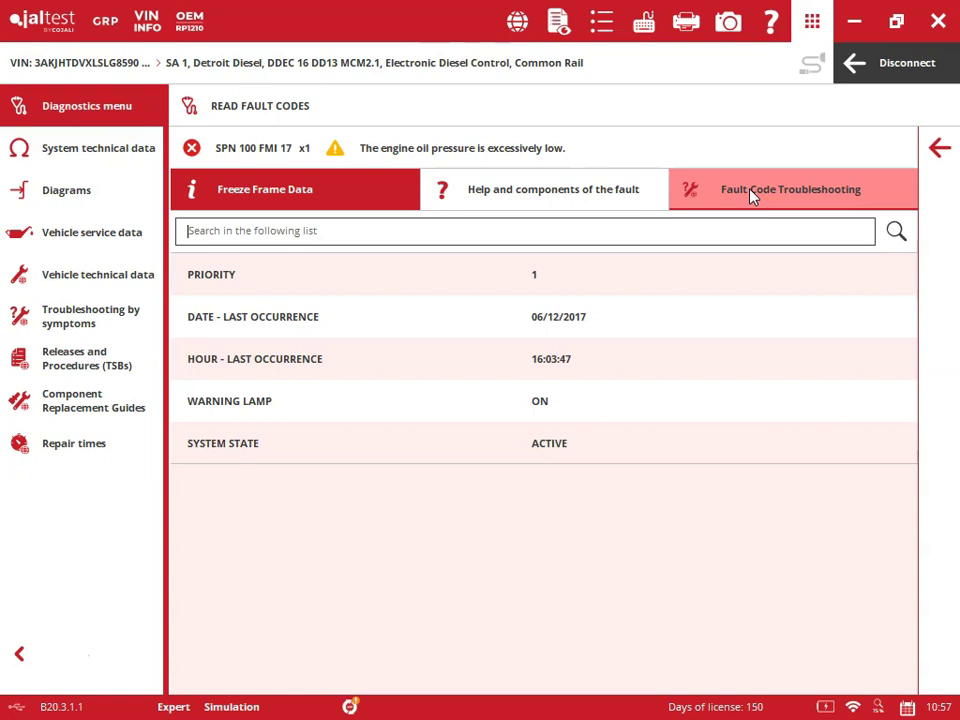
{"action": "left_click", "coordinate": [853, 21]}
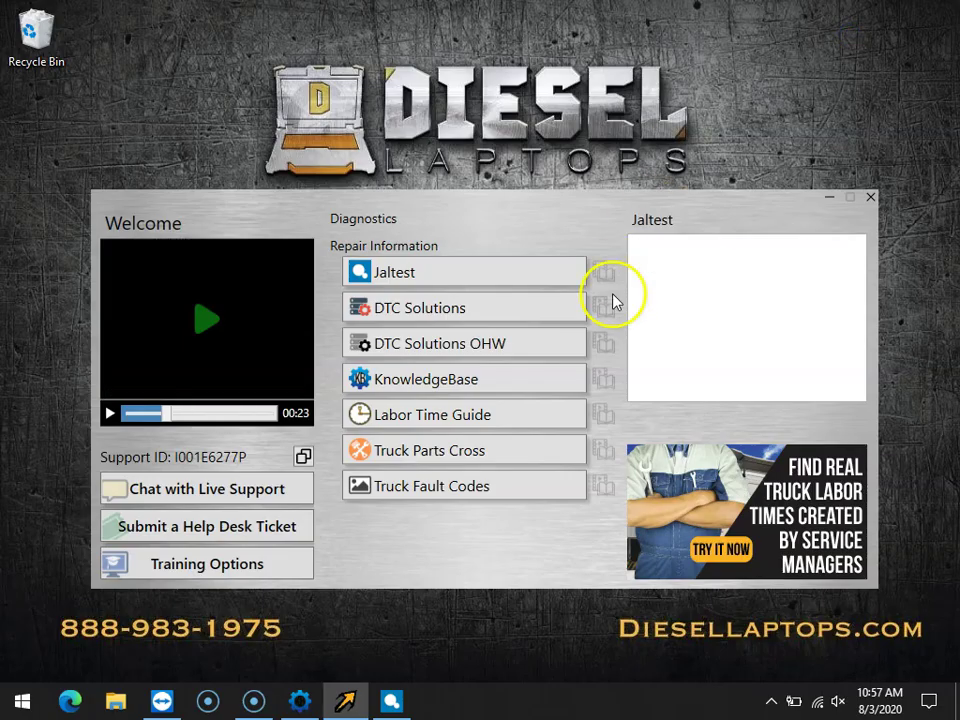
Step: Launch DTC Solutions and choose Detroit as the manufacturer
{"action": "left_click", "coordinate": [522, 316]}
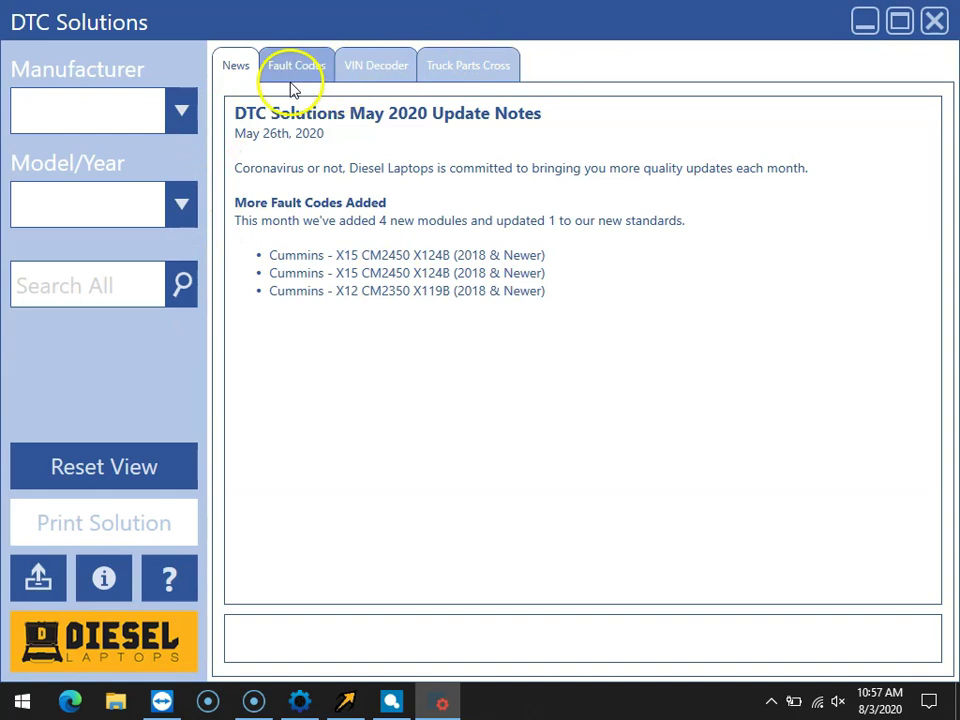
{"action": "left_click", "coordinate": [184, 118]}
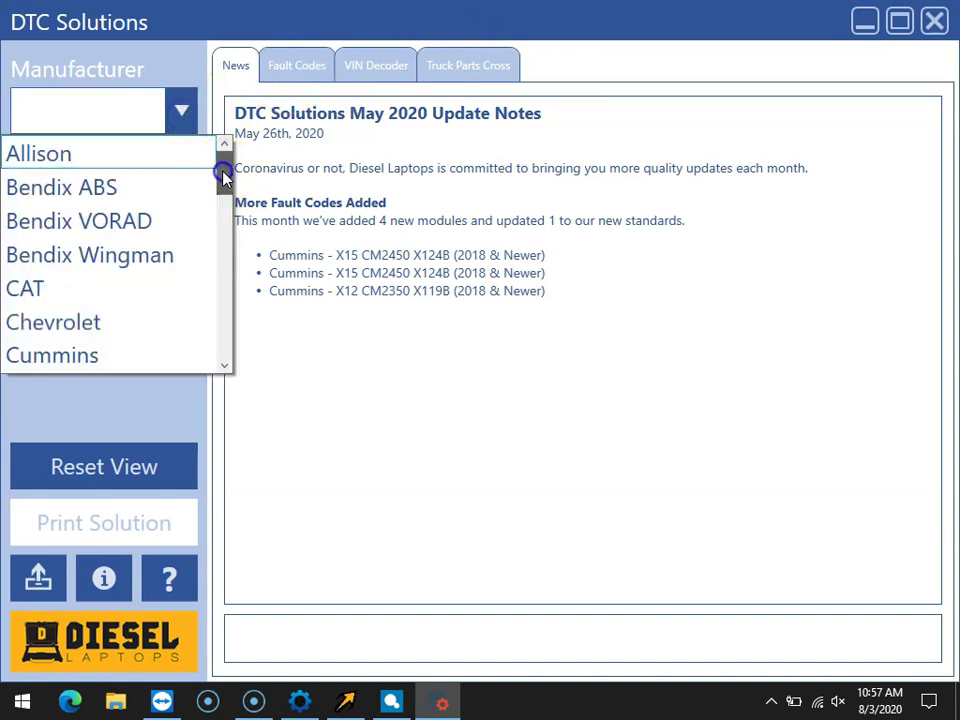
{"action": "left_click_drag", "start_coordinate": [223, 175], "coordinate": [225, 203]}
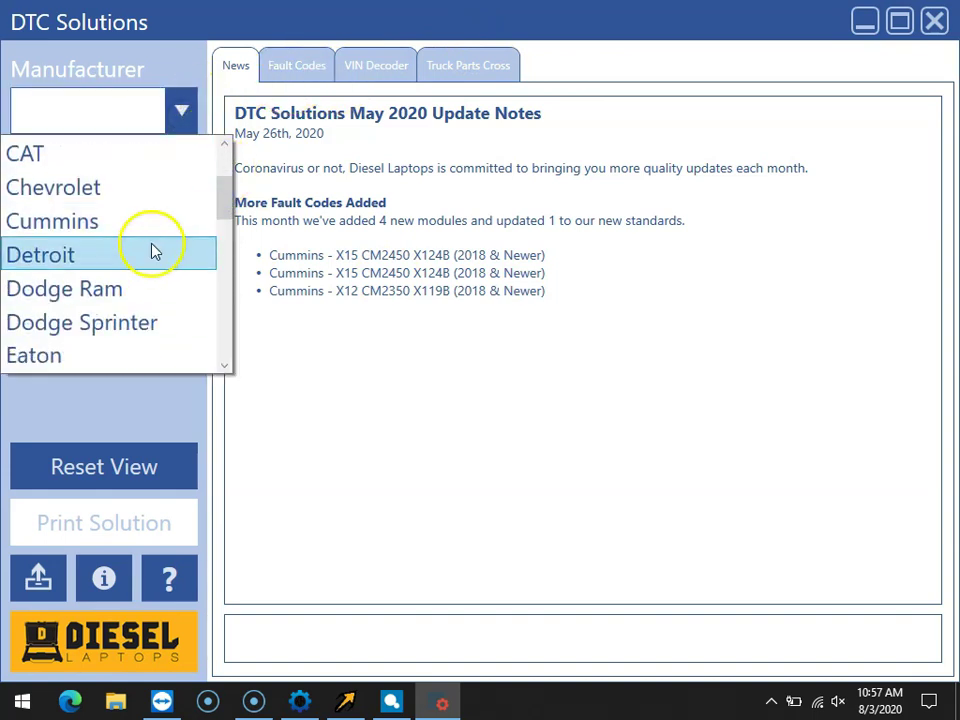
{"action": "left_click", "coordinate": [148, 253]}
{"action": "left_click", "coordinate": [187, 210]}
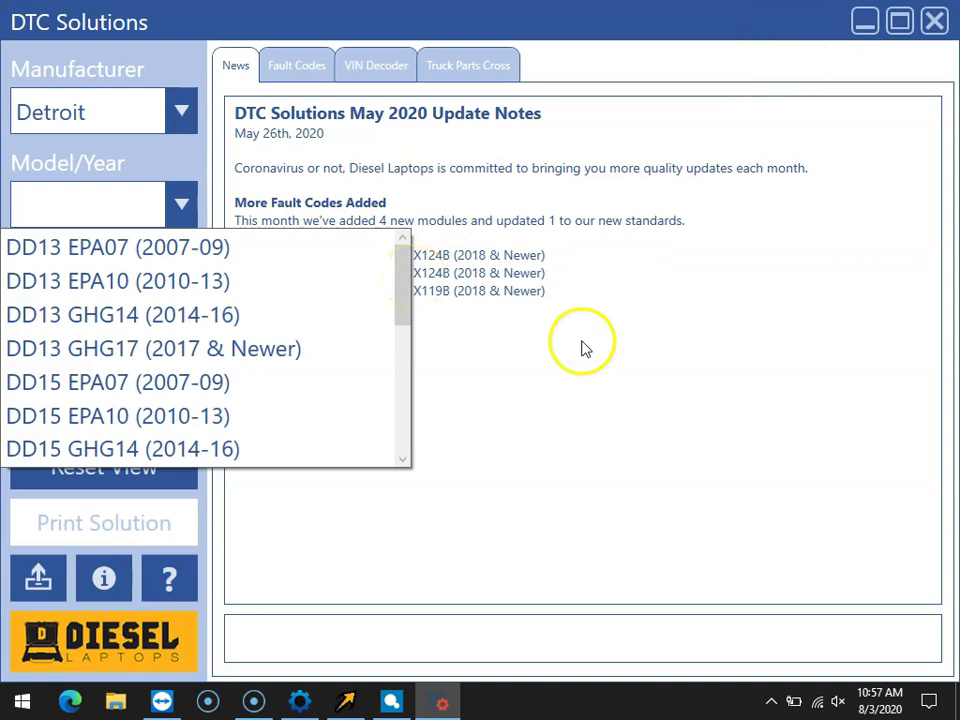
Step: Hide the restored Jaltest window and reopen the Detroit model/year list
{"action": "left_click", "coordinate": [405, 700]}
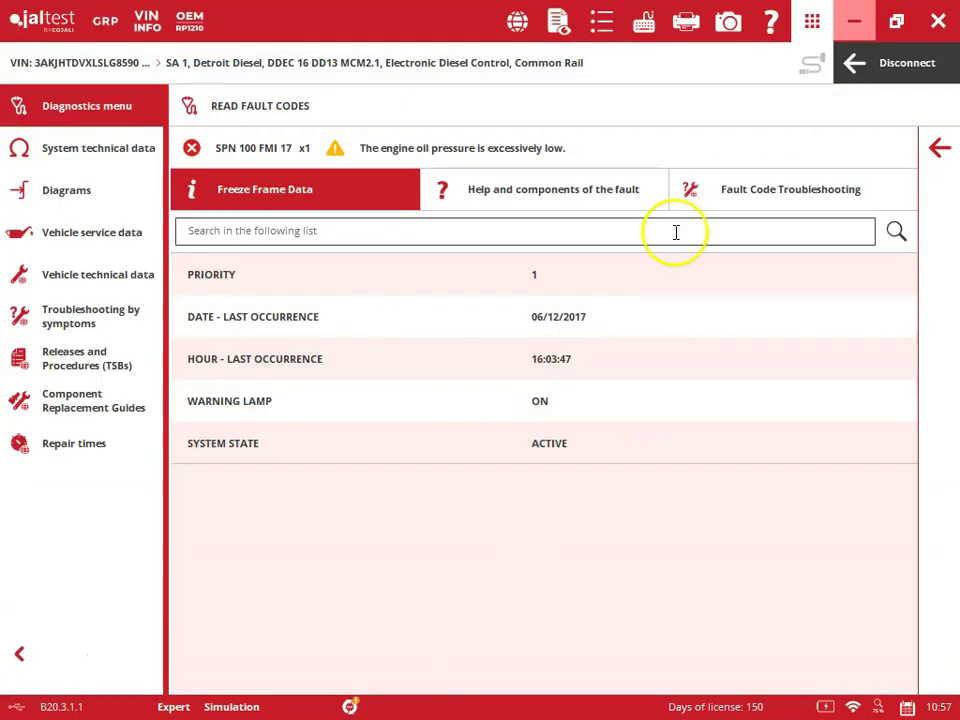
{"action": "left_click", "coordinate": [853, 30]}
{"action": "left_click", "coordinate": [170, 210]}
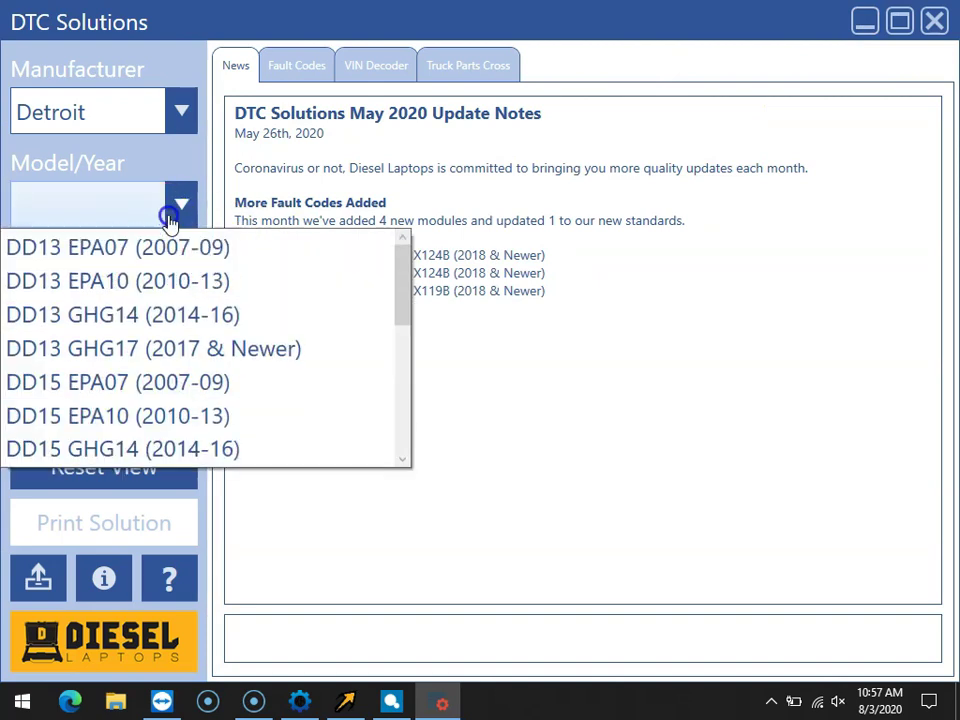
Step: Choose DD13 EPA10 (2010-13) and filter its fault codes by 100
{"action": "left_click", "coordinate": [281, 300]}
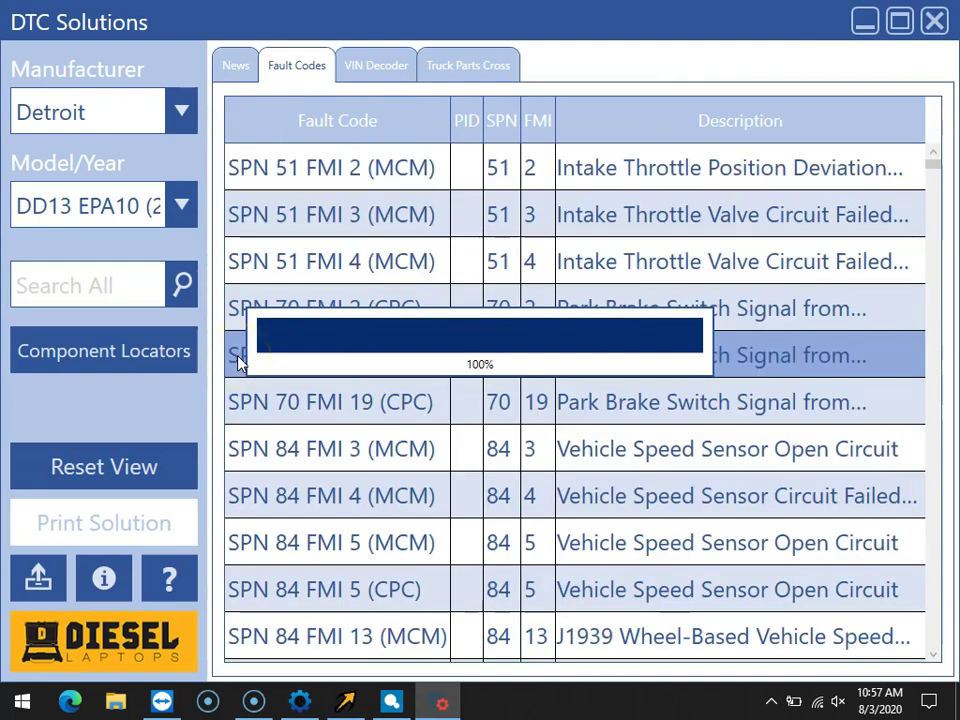
{"action": "left_click", "coordinate": [119, 288]}
{"action": "type", "text": "100"}
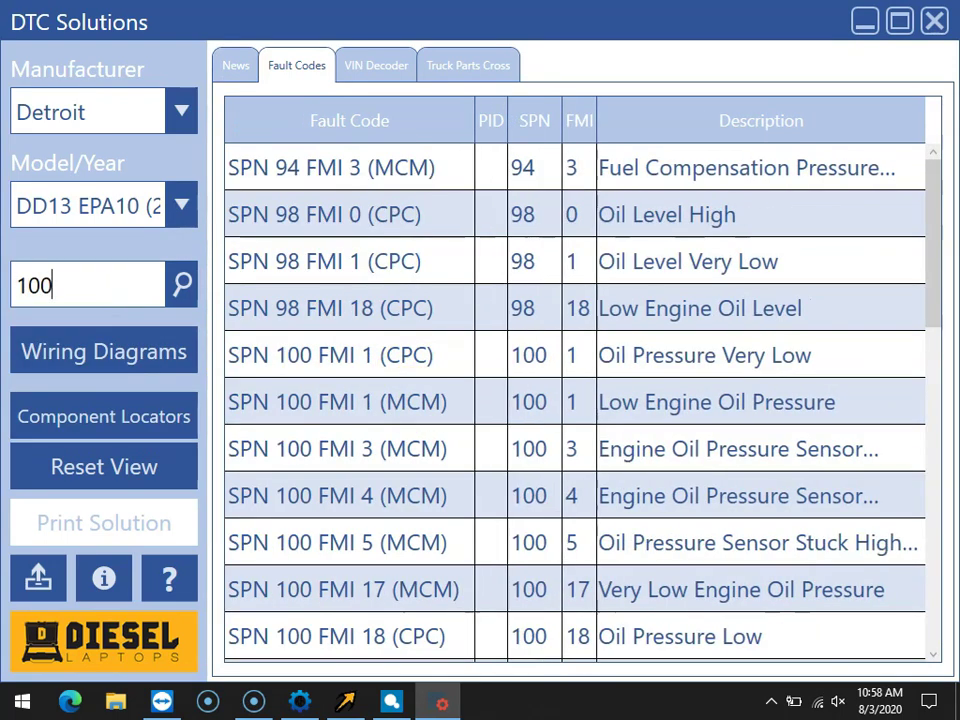
Step: Read the SPN 100 FMI 17 (MCM) description and causes, then list the wiring diagrams
{"action": "left_click", "coordinate": [607, 591]}
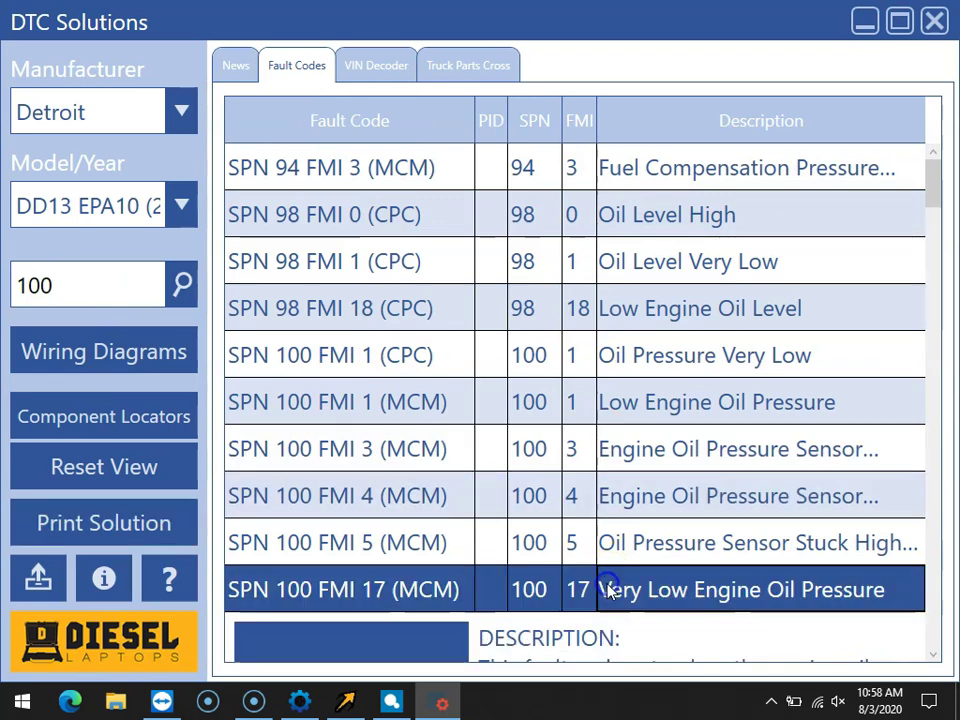
{"action": "left_click", "coordinate": [931, 660]}
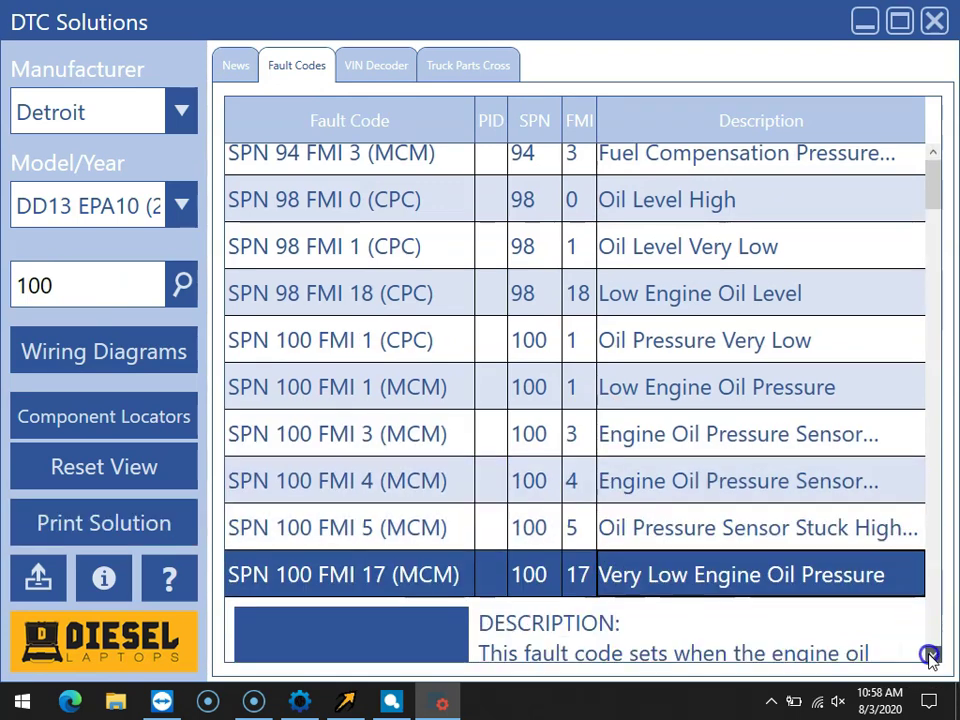
{"action": "left_click_drag", "start_coordinate": [931, 656], "coordinate": [931, 656]}
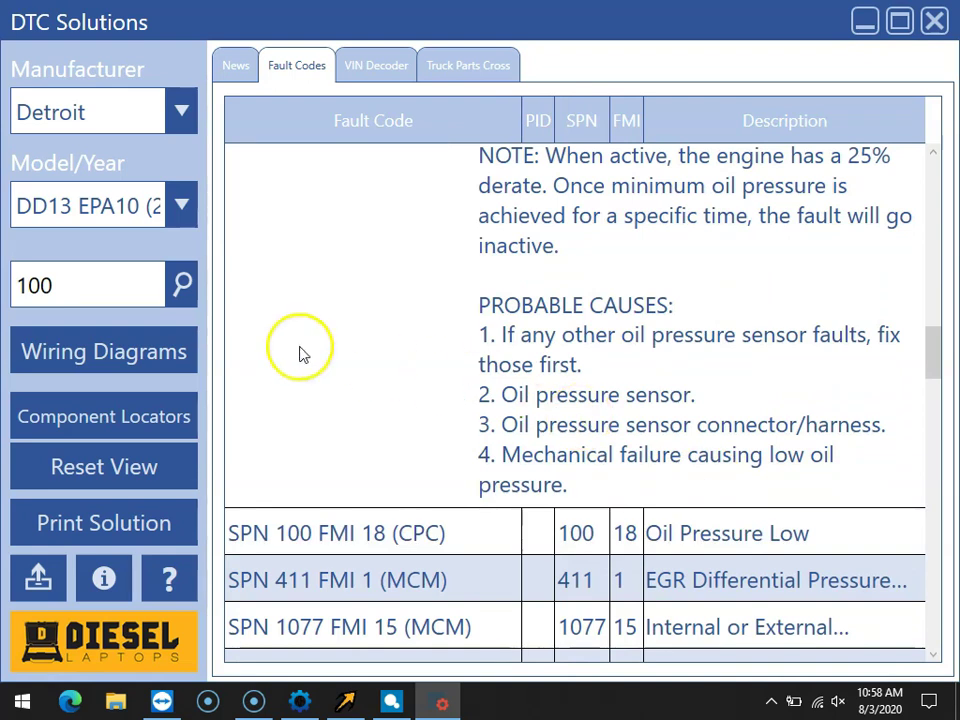
{"action": "left_click", "coordinate": [158, 352]}
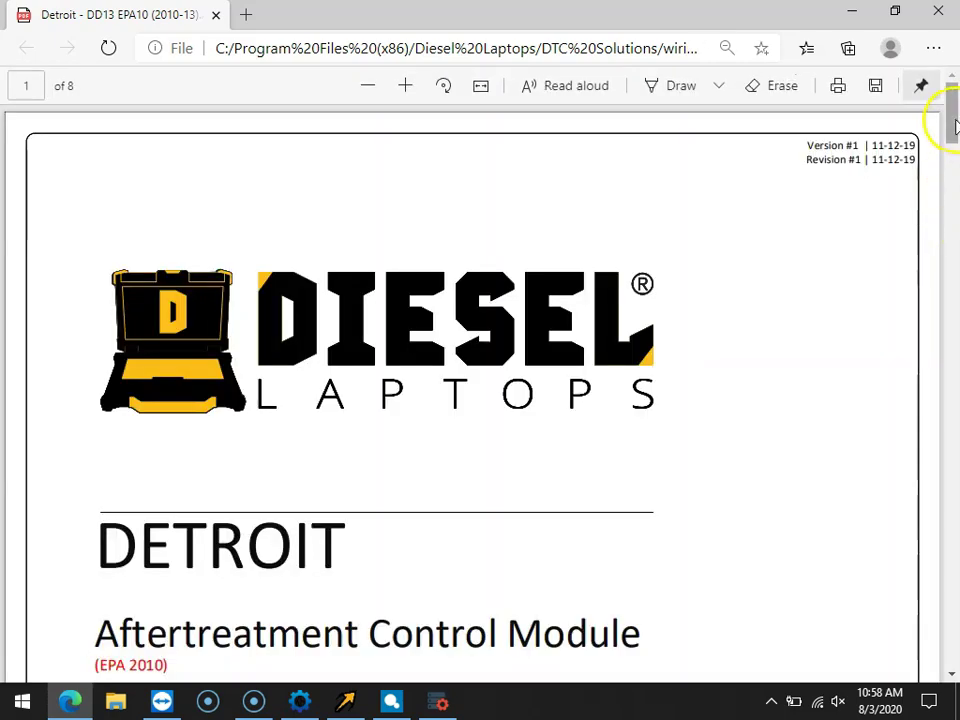
{"action": "left_click_drag", "start_coordinate": [953, 125], "coordinate": [949, 347]}
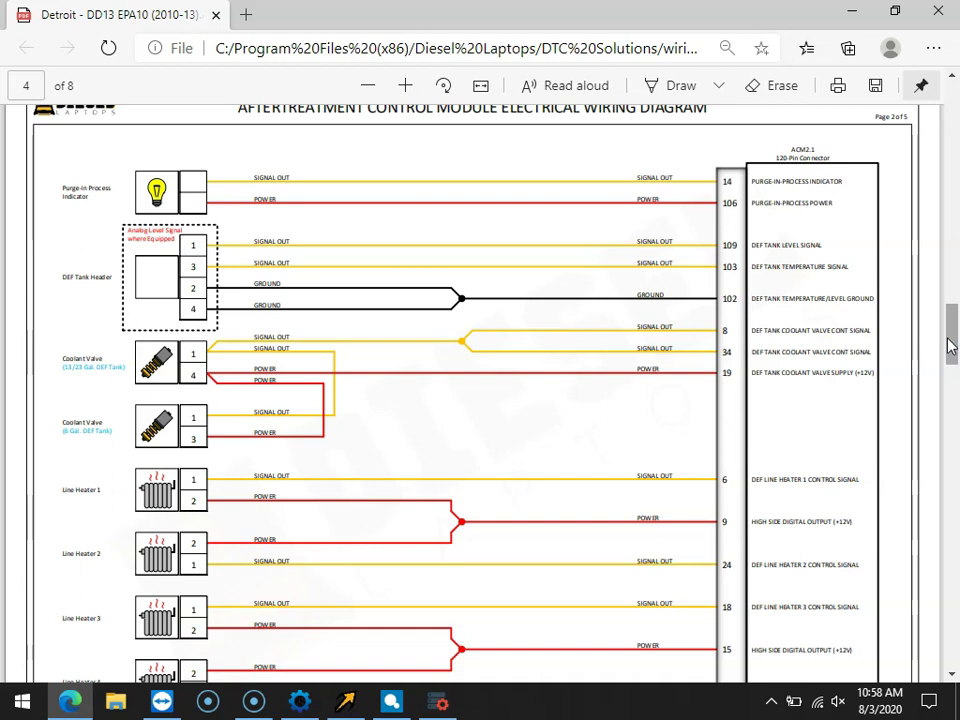
{"action": "left_click", "coordinate": [938, 11]}
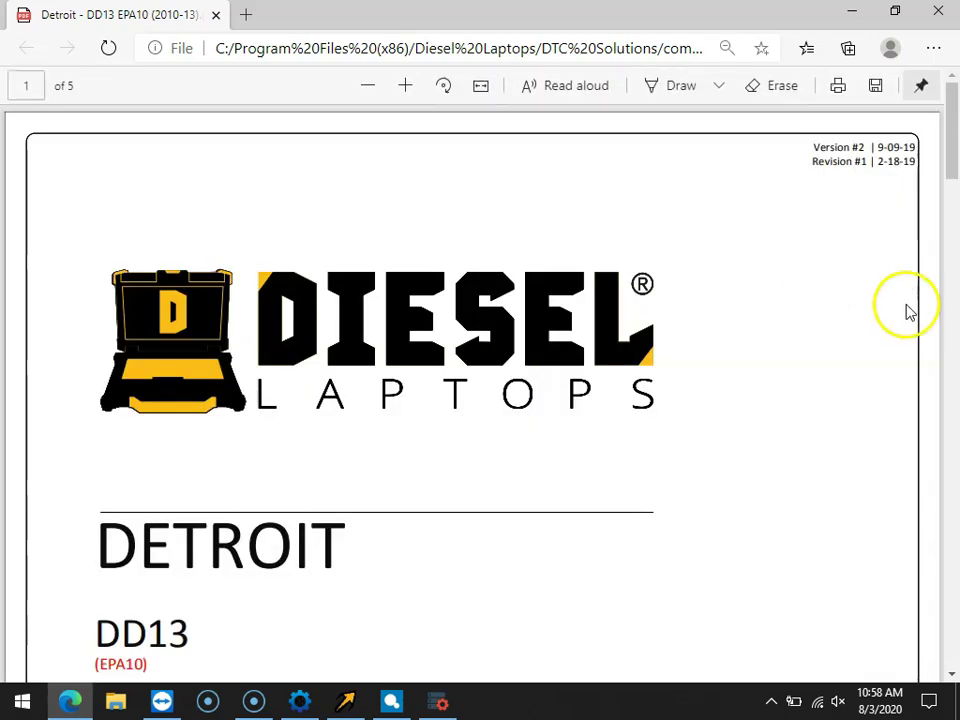
{"action": "left_click_drag", "start_coordinate": [951, 146], "coordinate": [947, 510]}
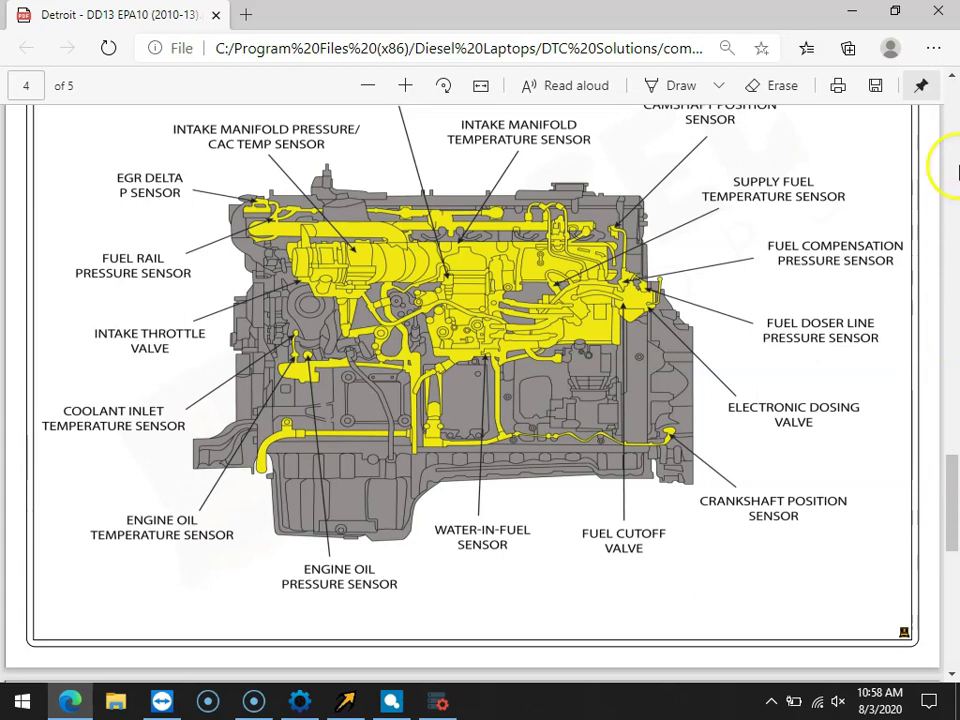
{"action": "left_click", "coordinate": [938, 11]}
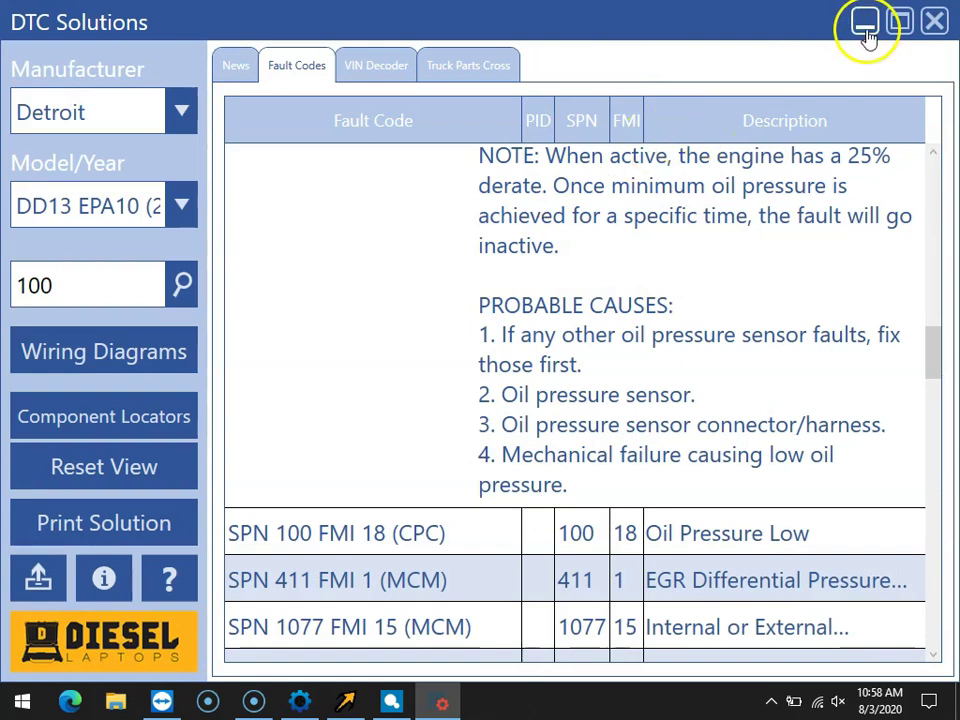
Step: Close DTC Solutions, open KnowledgeBase from the launcher and focus its Username field
{"action": "left_click", "coordinate": [940, 21]}
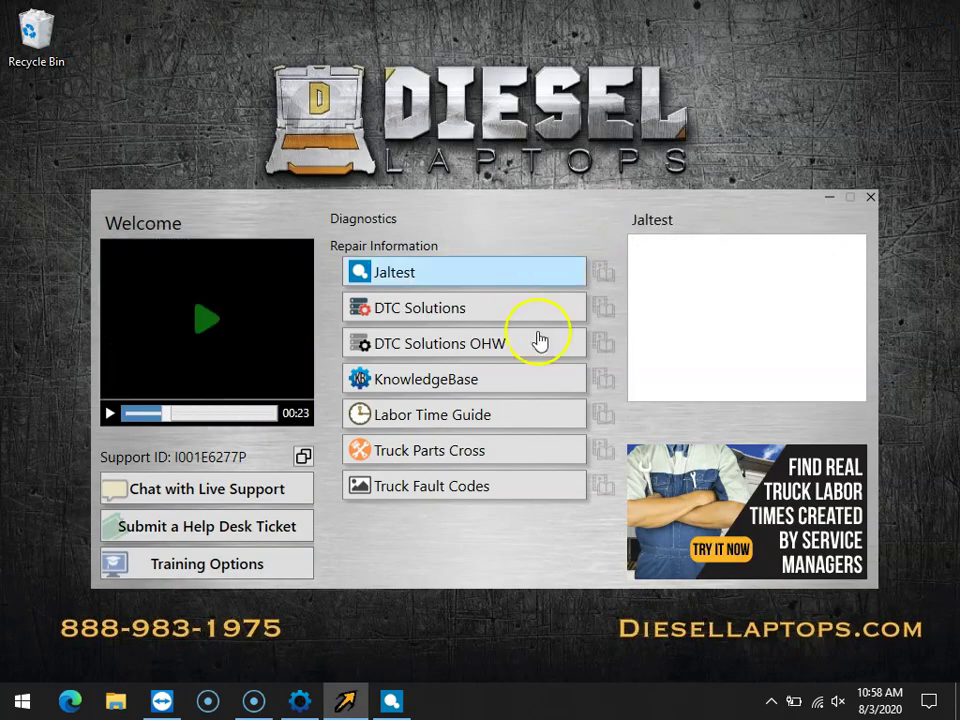
{"action": "left_click", "coordinate": [518, 380]}
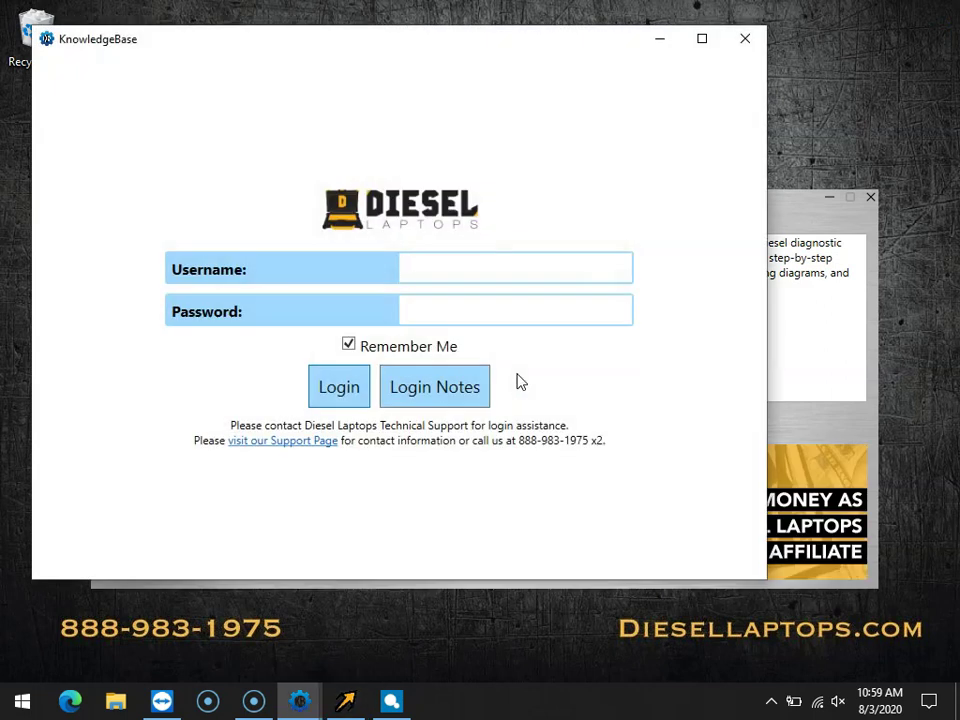
{"action": "left_click", "coordinate": [516, 294]}
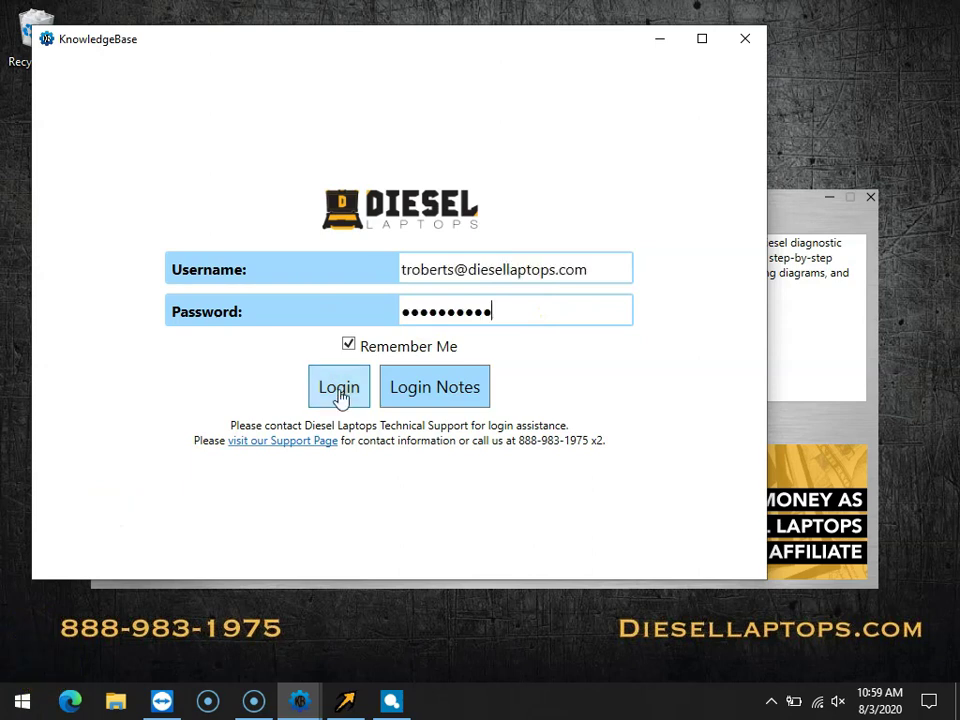
{"action": "left_click", "coordinate": [339, 390]}
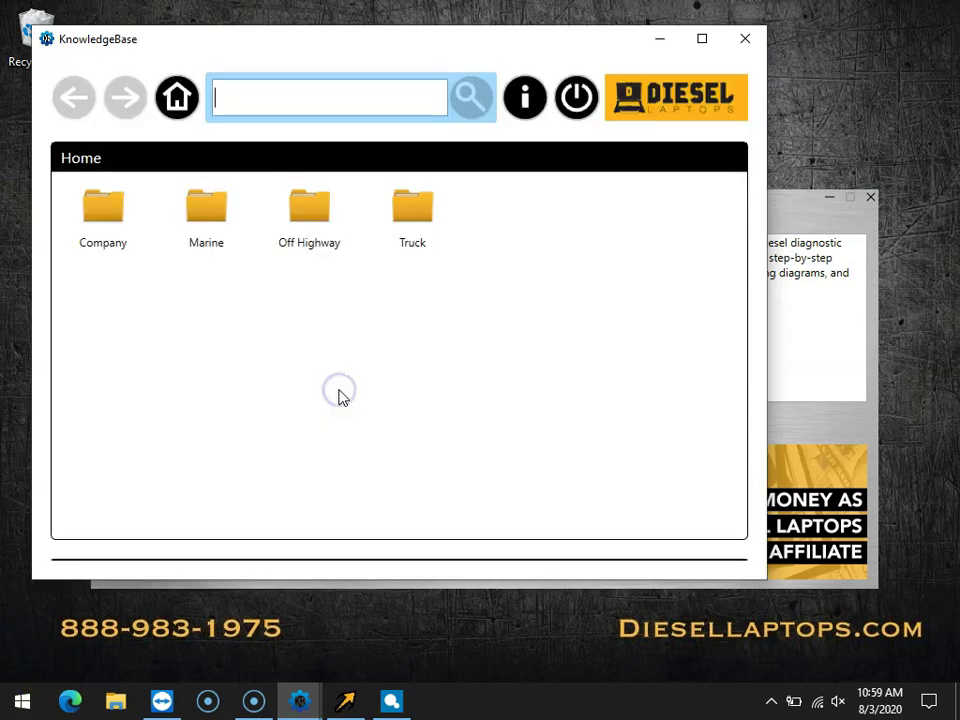
{"action": "left_click", "coordinate": [427, 238]}
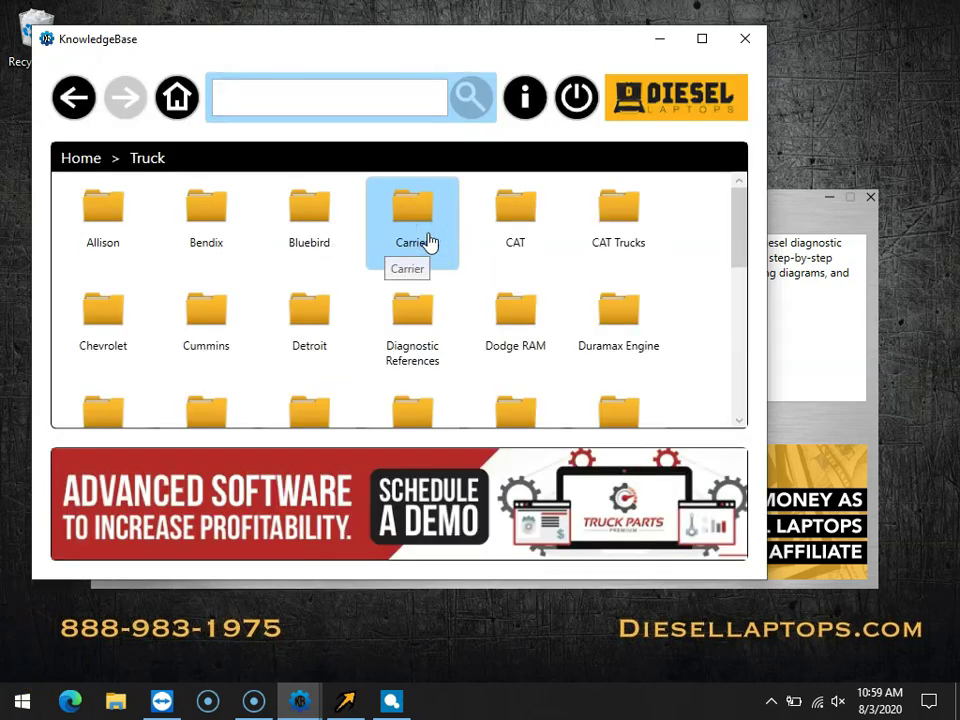
{"action": "left_click_drag", "start_coordinate": [746, 204], "coordinate": [742, 220]}
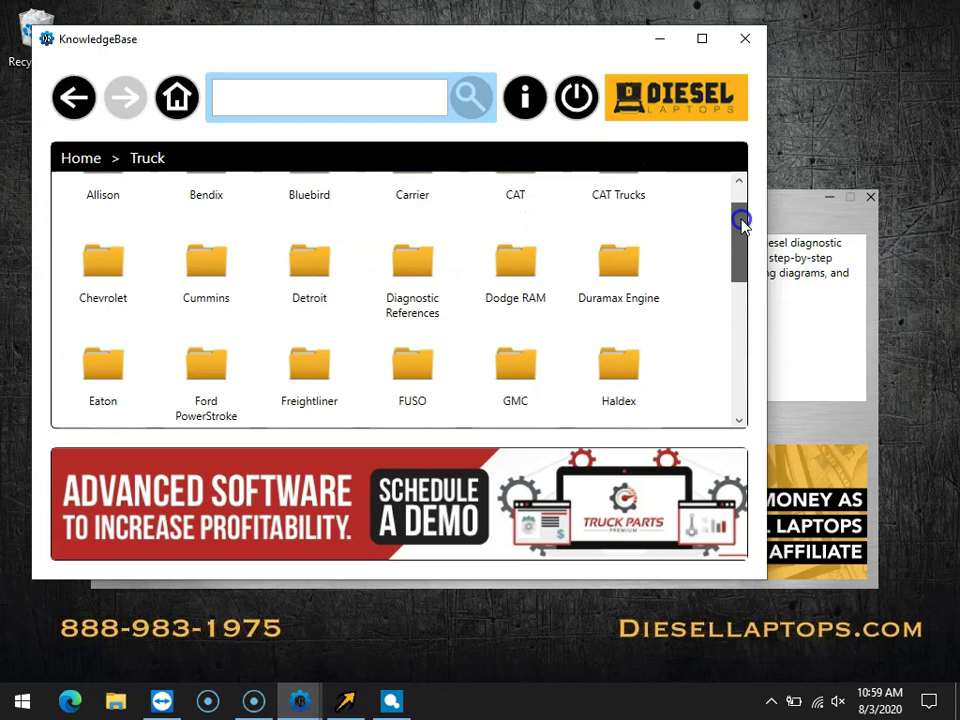
{"action": "left_click", "coordinate": [326, 262]}
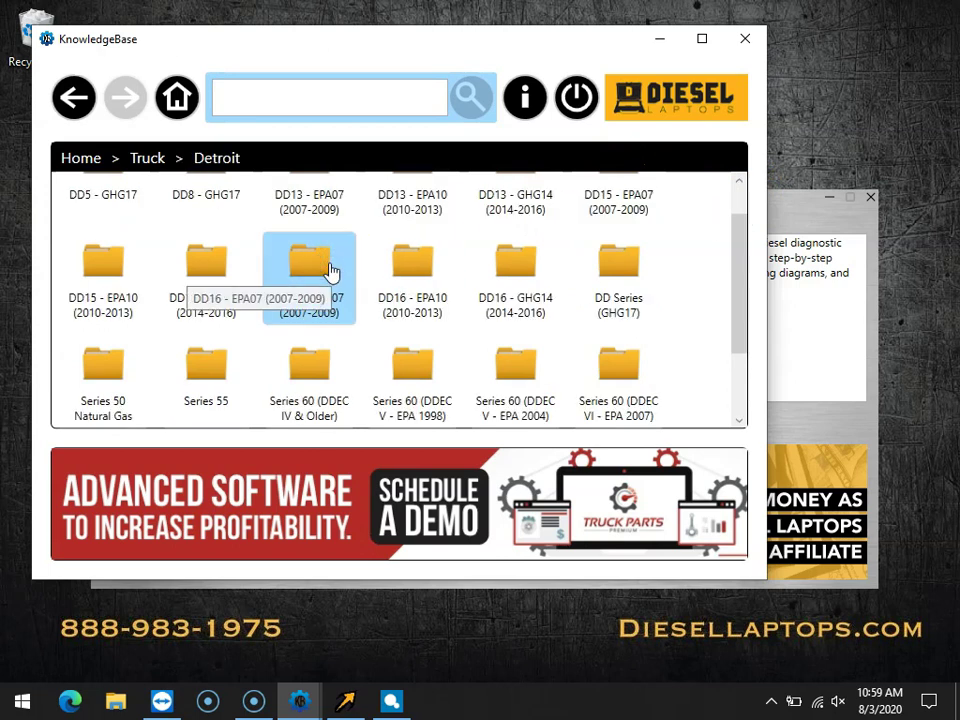
{"action": "left_click", "coordinate": [420, 202]}
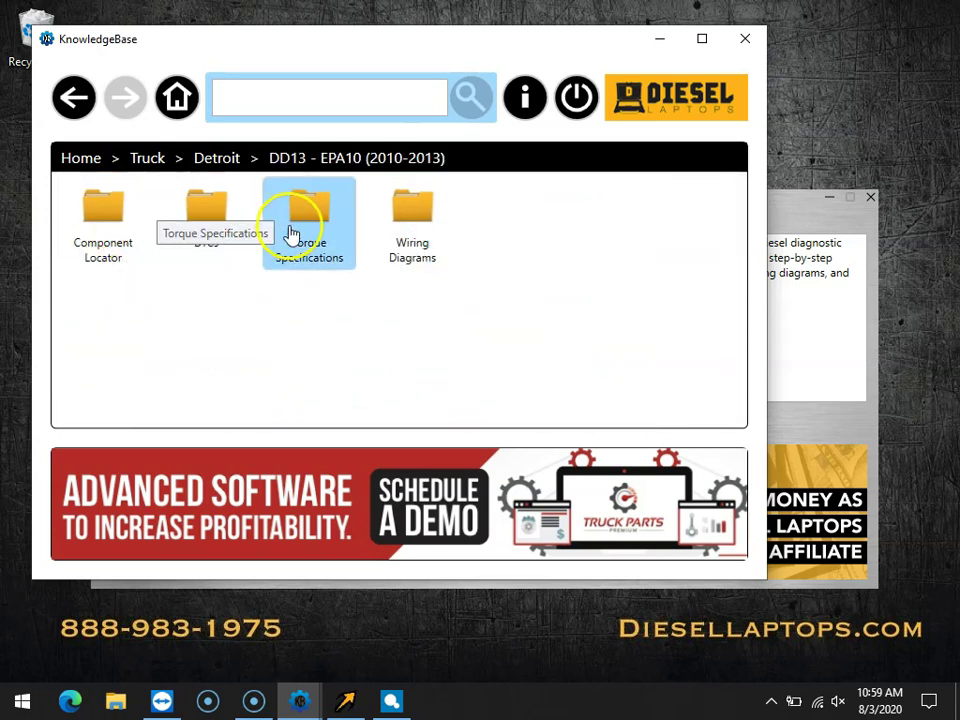
{"action": "left_click", "coordinate": [212, 224]}
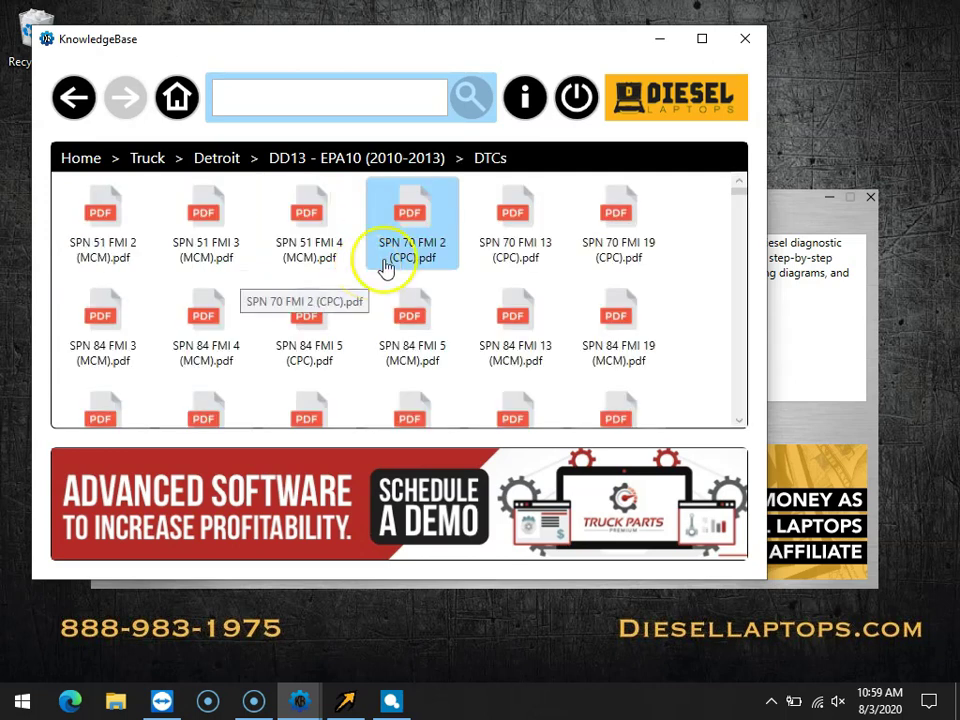
Step: Scroll through the DTCs folder's SPN fault-code PDFs to find SPN 100 FMI 17 (MCM)
{"action": "left_click", "coordinate": [740, 420]}
{"action": "scroll", "coordinate": [740, 420], "scroll_direction": "down", "scroll_amount": 6}
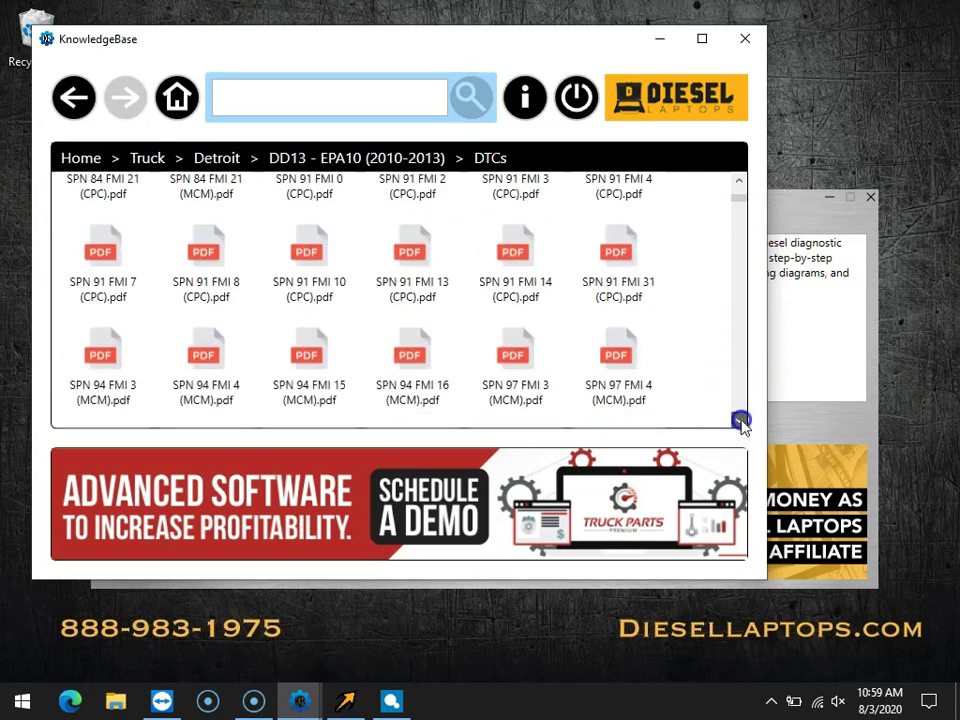
{"action": "scroll", "coordinate": [740, 420], "scroll_direction": "down", "scroll_amount": 8}
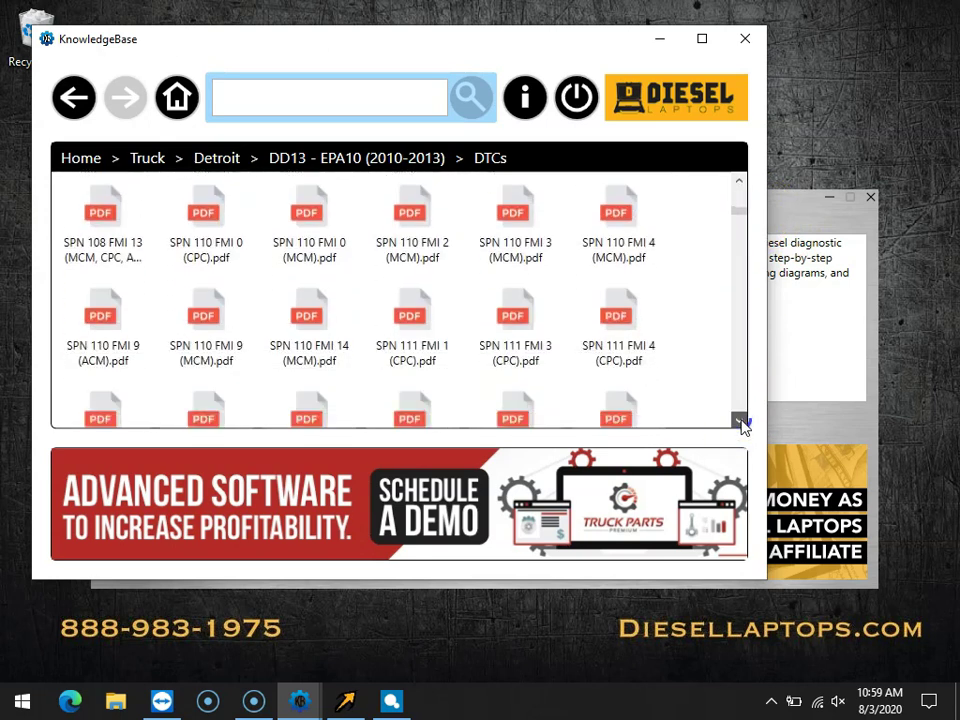
{"action": "left_click", "coordinate": [738, 180]}
{"action": "scroll", "coordinate": [738, 180], "scroll_direction": "up", "scroll_amount": 3}
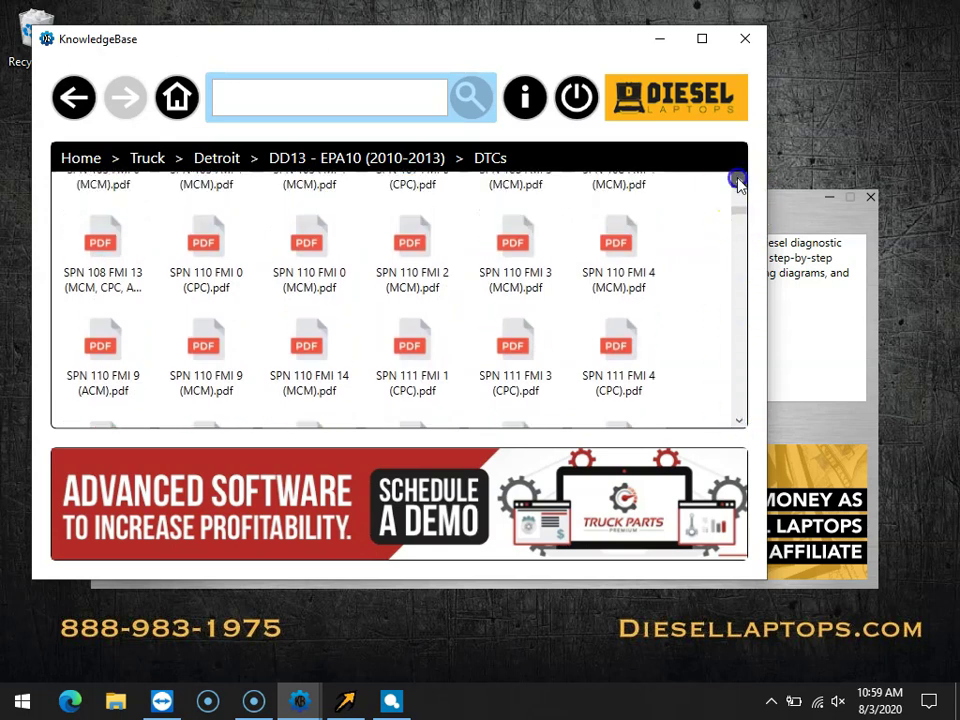
{"action": "scroll", "coordinate": [738, 180], "scroll_direction": "up", "scroll_amount": 2}
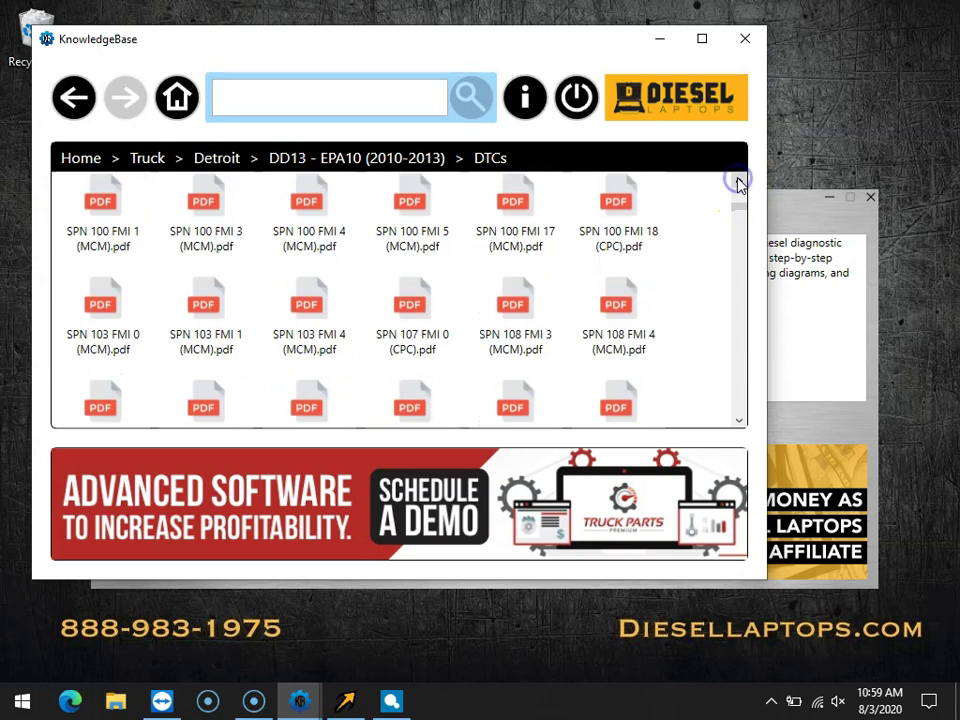
{"action": "double_click", "coordinate": [558, 262]}
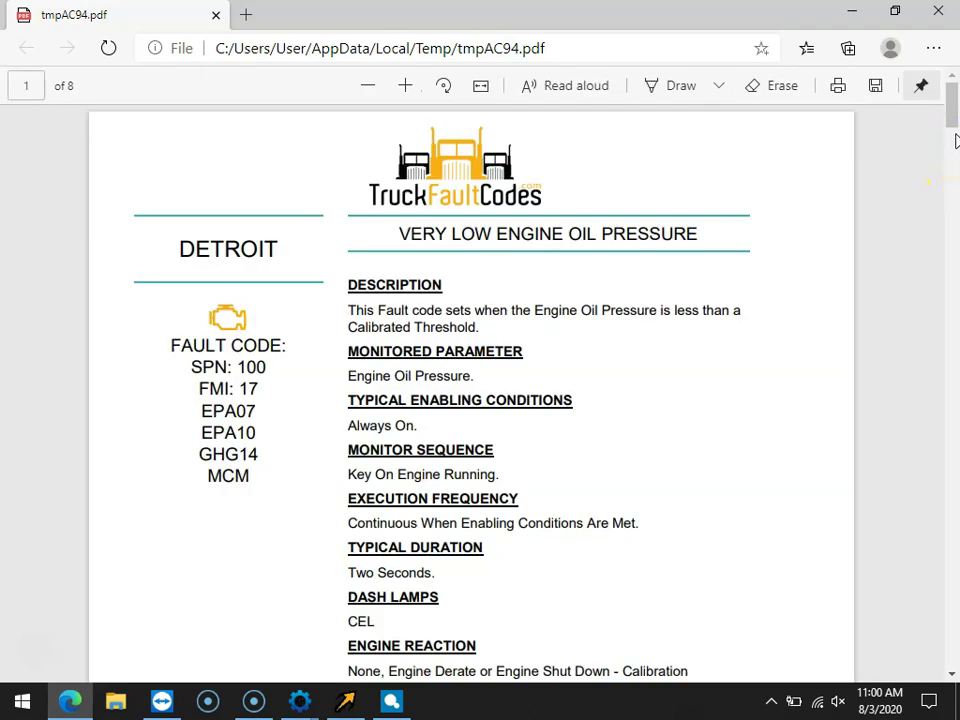
{"action": "left_click_drag", "start_coordinate": [953, 120], "coordinate": [927, 408]}
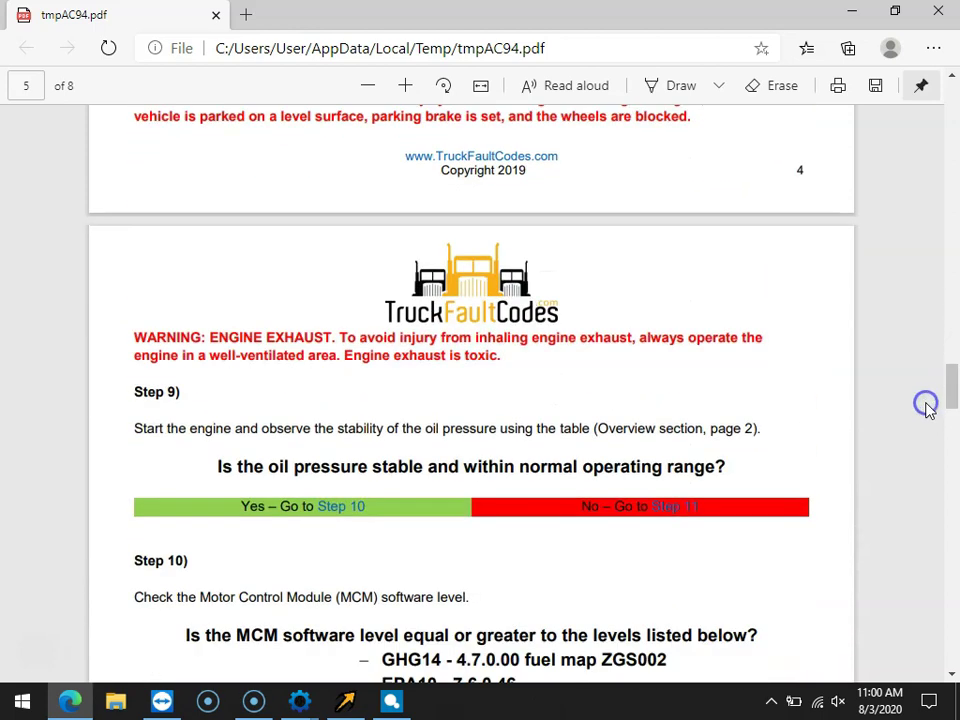
Step: Close the fault code PDF and KnowledgeBase, and restore the Jaltest window
{"action": "left_click", "coordinate": [942, 12]}
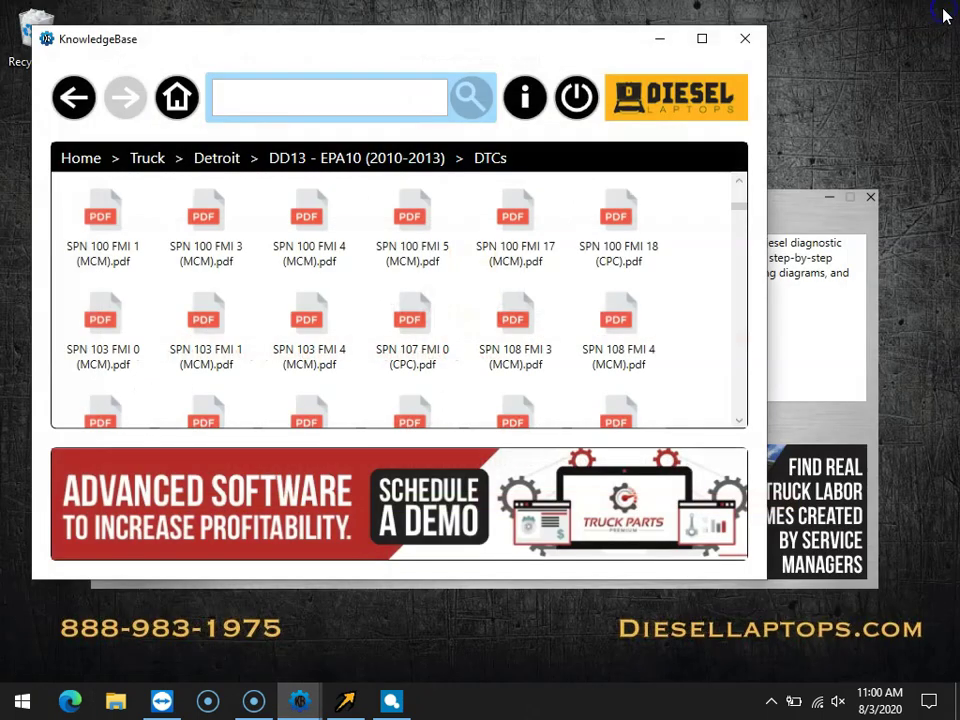
{"action": "left_click", "coordinate": [745, 40]}
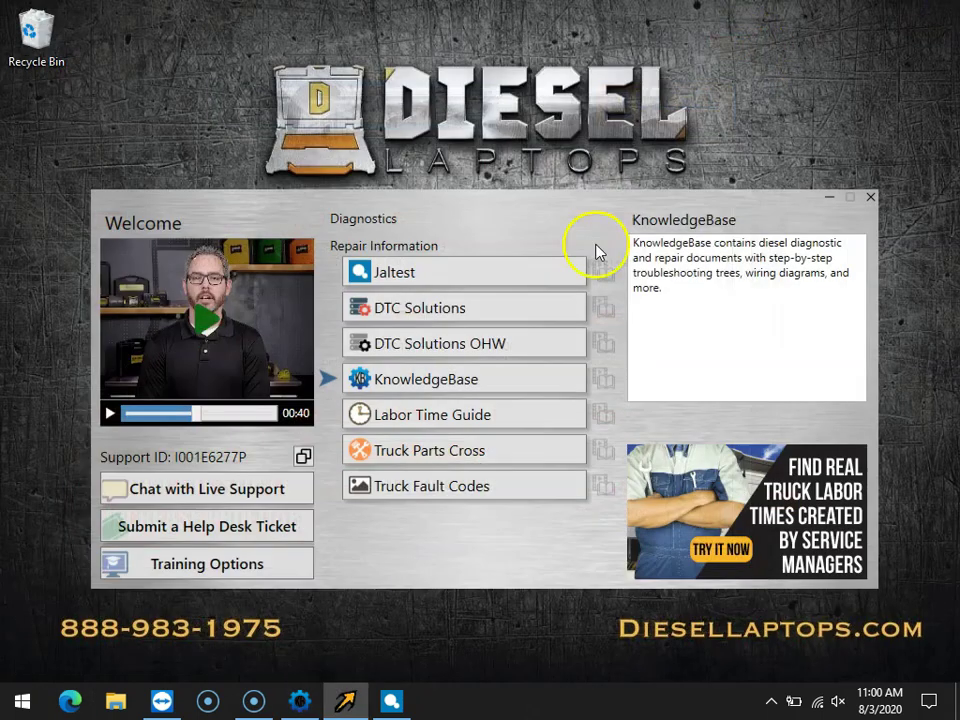
{"action": "left_click", "coordinate": [403, 697]}
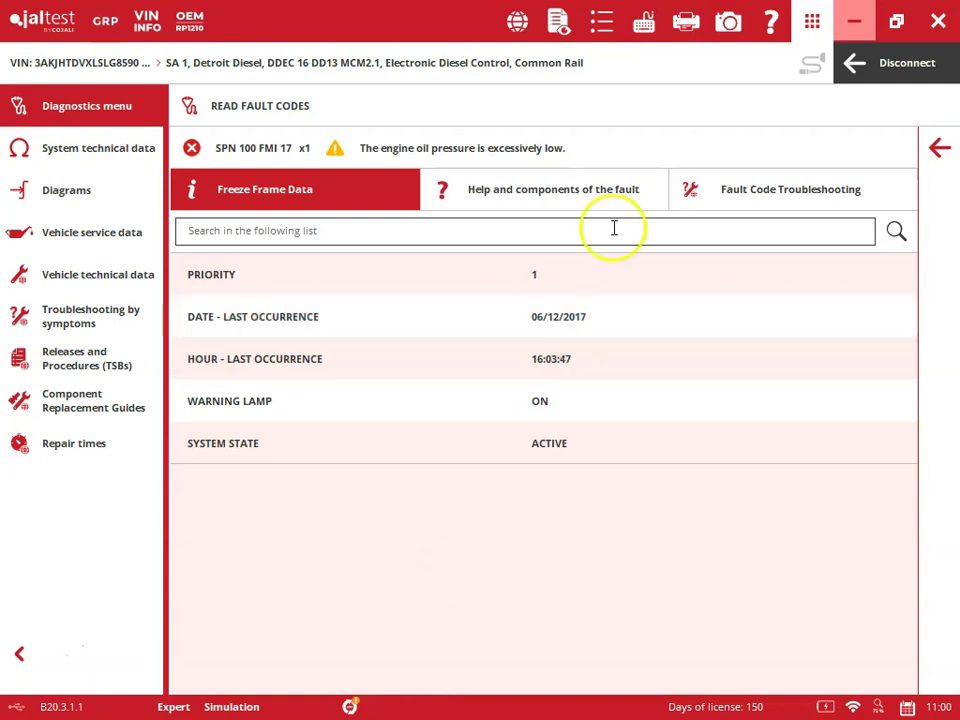
Step: Return from the DD13 fault codes to the action menu and open Monitoring's live data selection
{"action": "left_click", "coordinate": [937, 149]}
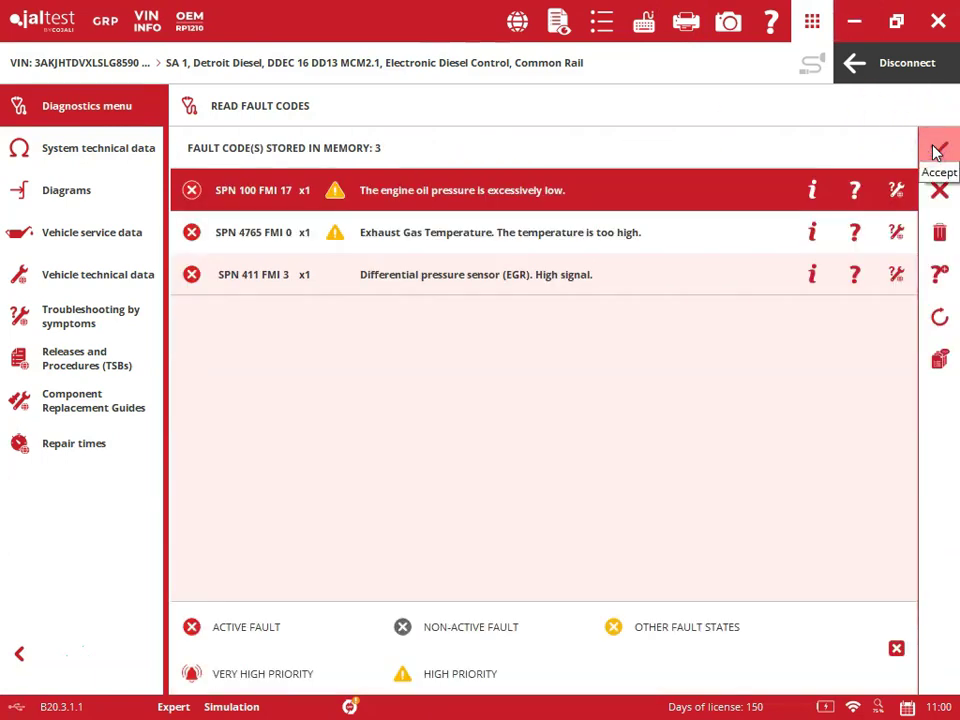
{"action": "left_click", "coordinate": [937, 150]}
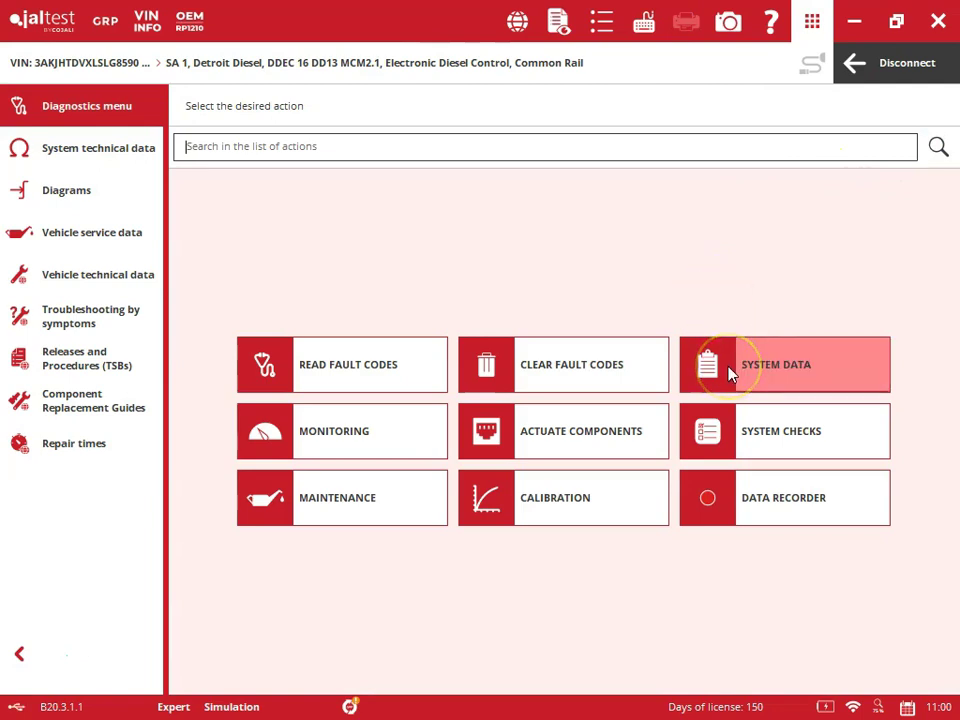
{"action": "left_click", "coordinate": [405, 437]}
{"action": "left_click", "coordinate": [453, 192]}
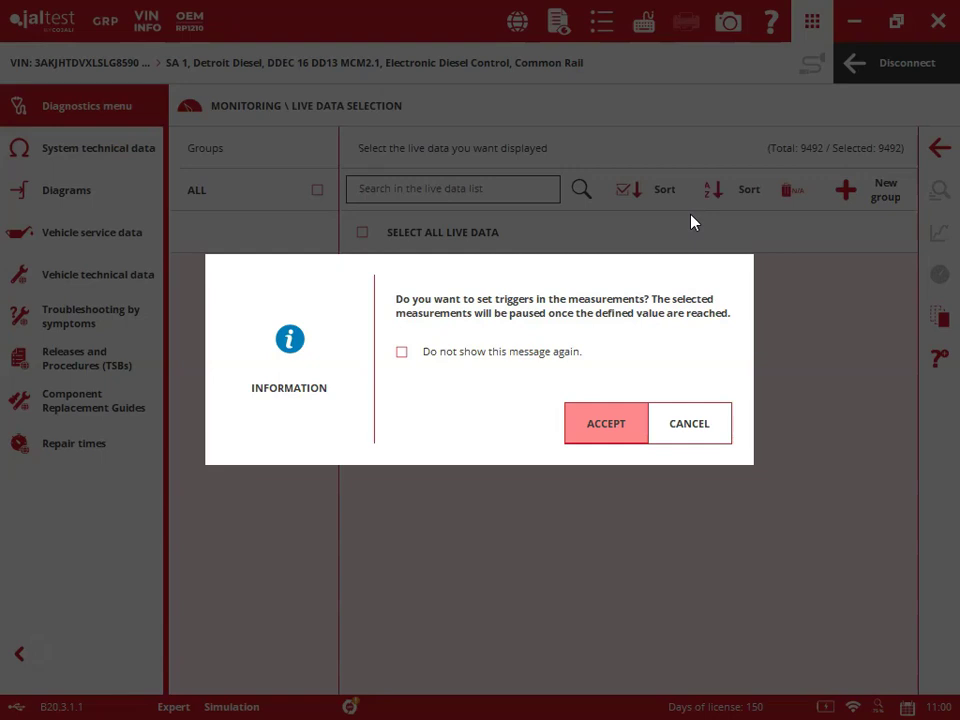
Step: Accept the trigger prompt, select all 257 live data items and page through their live values
{"action": "left_click", "coordinate": [590, 427]}
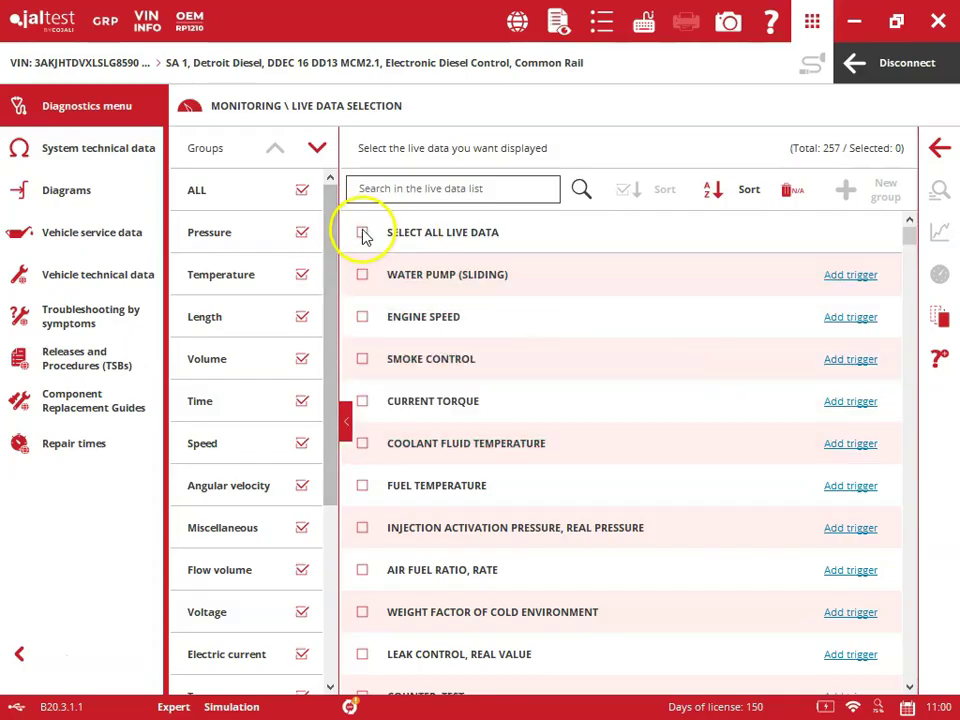
{"action": "left_click", "coordinate": [362, 232]}
{"action": "left_click", "coordinate": [939, 189]}
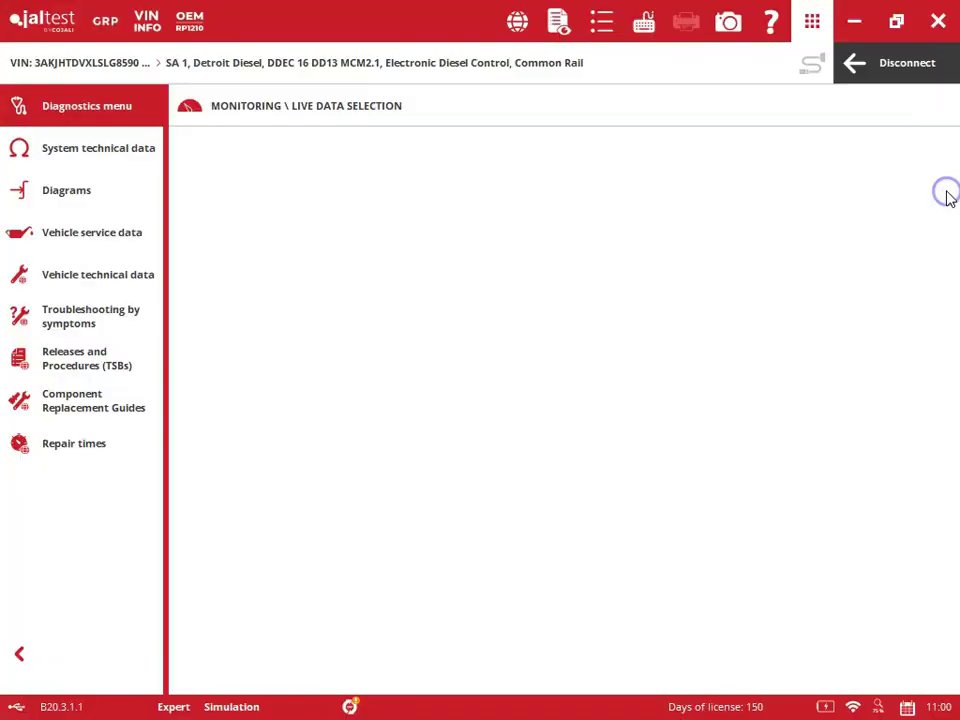
{"action": "left_click", "coordinate": [936, 280]}
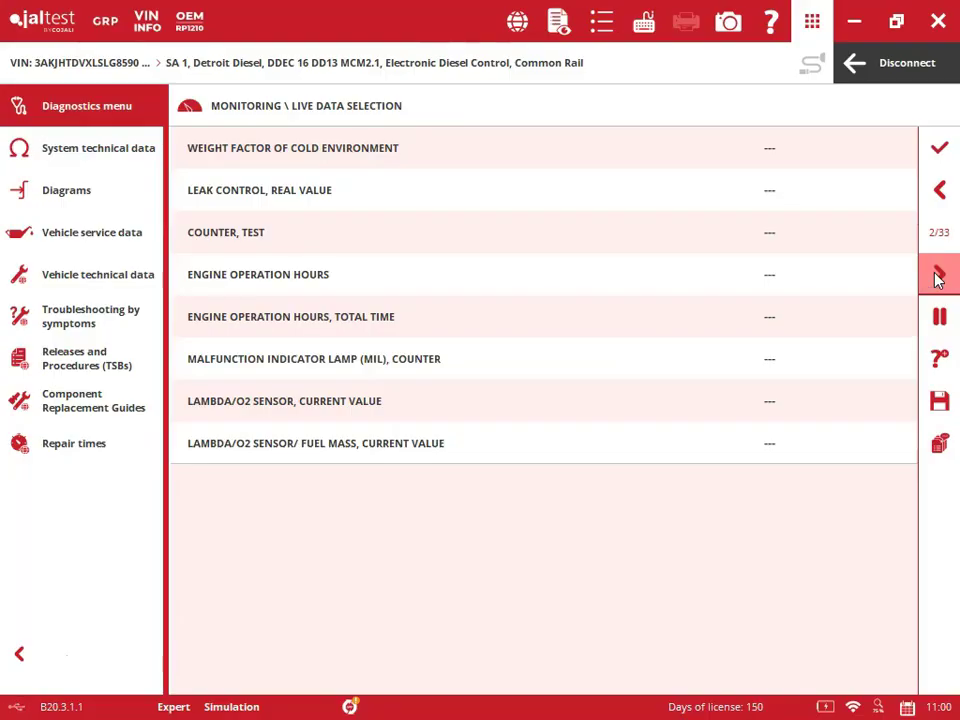
{"action": "left_click", "coordinate": [938, 278]}
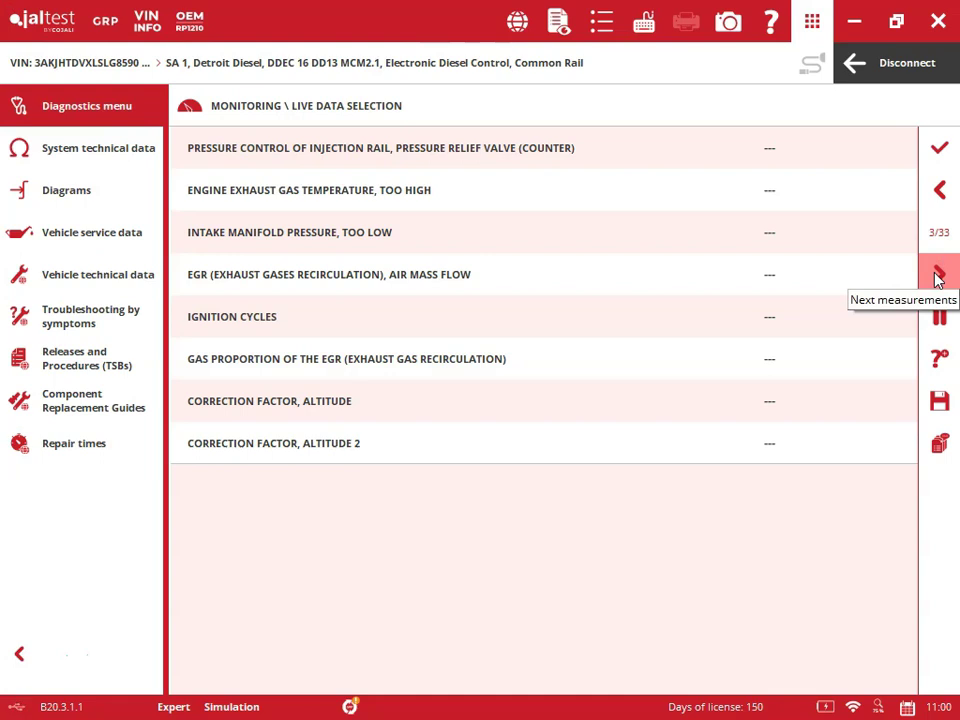
Step: Go back to the Monitoring actions and open System Display
{"action": "left_click", "coordinate": [939, 147]}
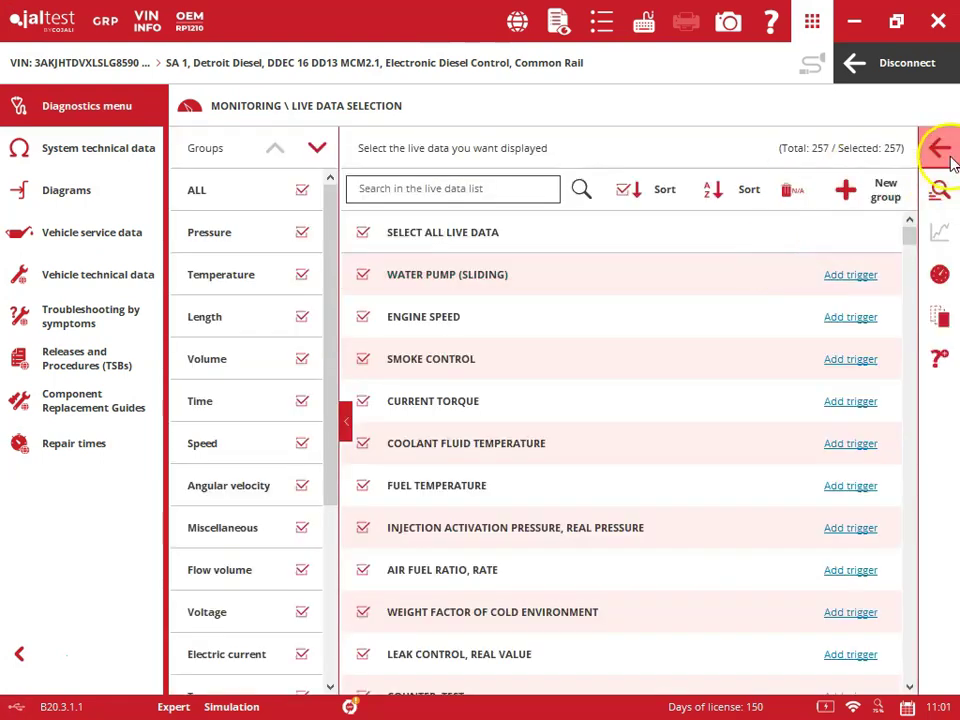
{"action": "left_click", "coordinate": [940, 149]}
{"action": "left_click", "coordinate": [739, 270]}
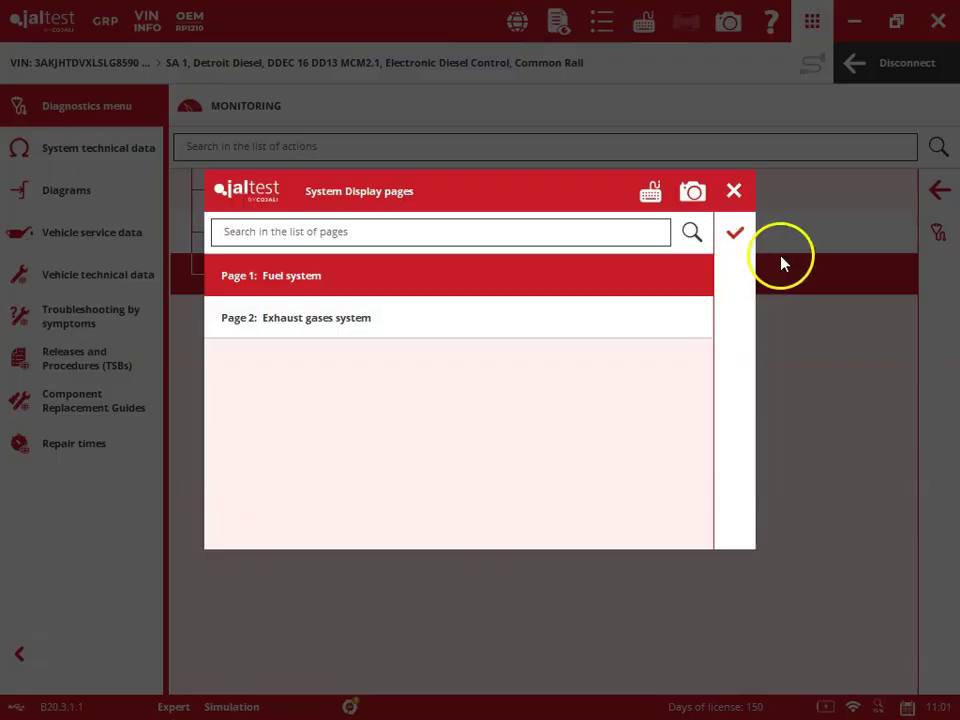
Step: View the live Fuel system and Exhaust gases system diagrams, then close the System Display
{"action": "left_click", "coordinate": [735, 238]}
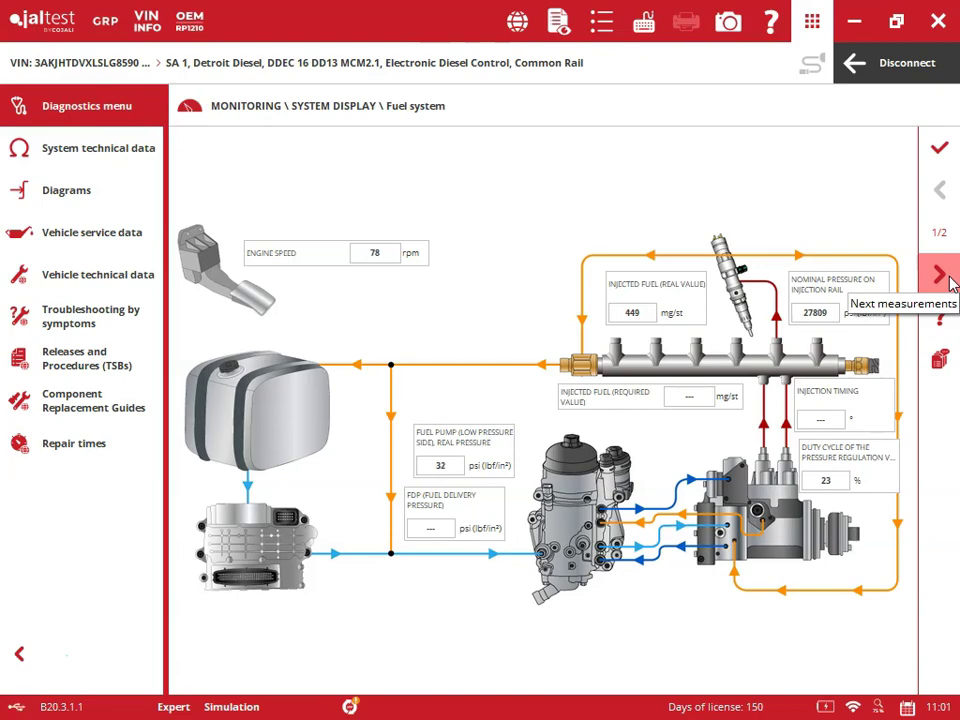
{"action": "left_click", "coordinate": [948, 281]}
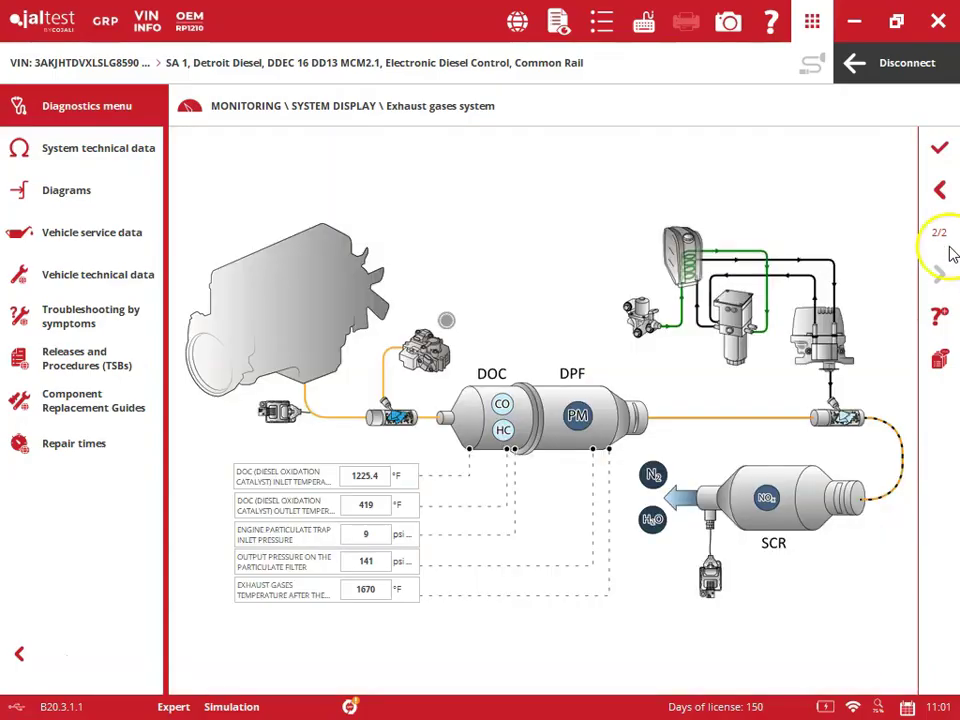
{"action": "left_click", "coordinate": [948, 155]}
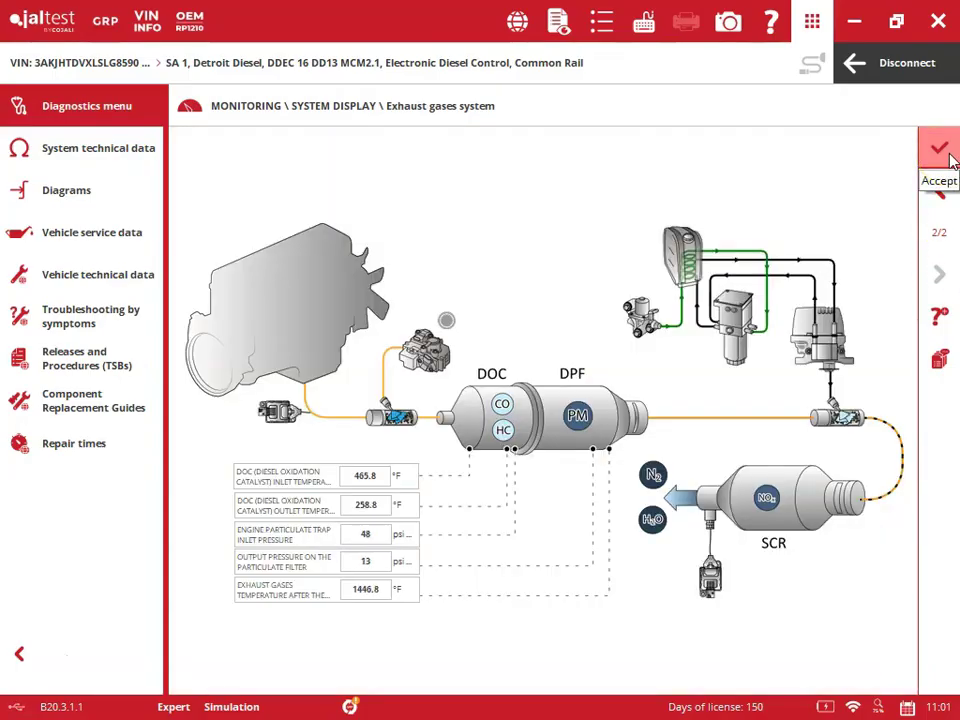
{"action": "left_click", "coordinate": [944, 151]}
Step: Browse the Actuate Components list with the PWM signals group expanded
{"action": "left_click", "coordinate": [936, 189]}
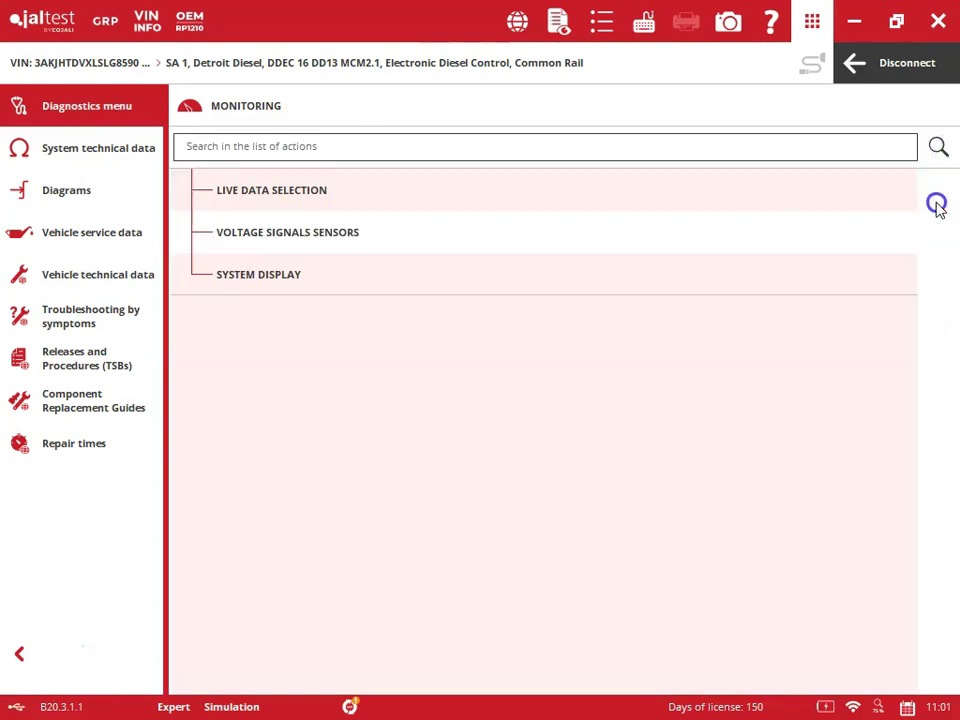
{"action": "left_click", "coordinate": [568, 415]}
{"action": "left_click", "coordinate": [190, 236]}
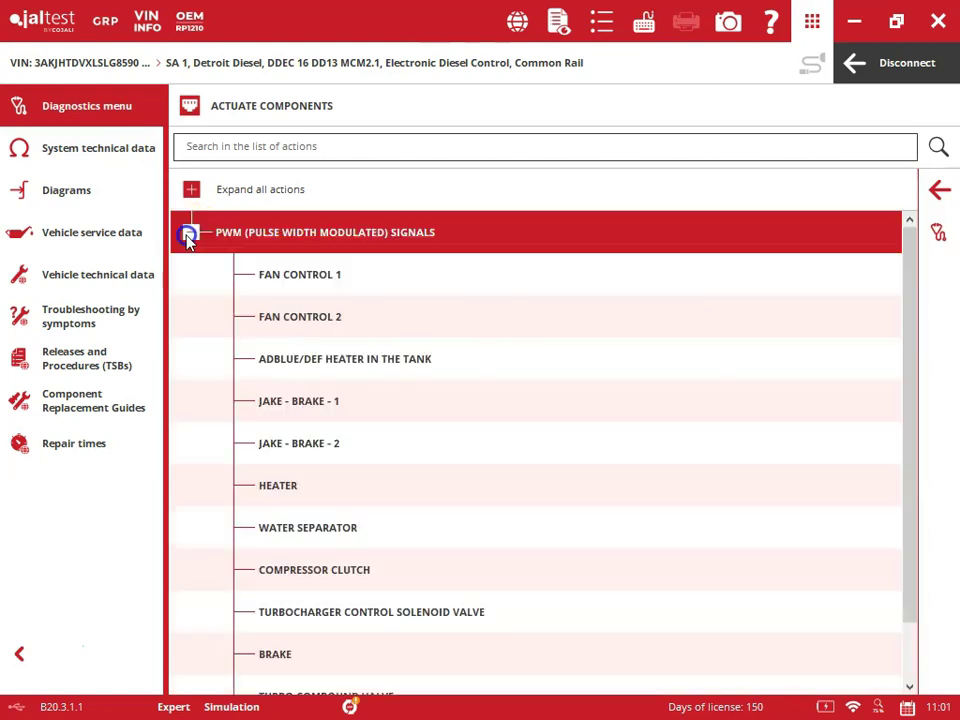
{"action": "left_click_drag", "start_coordinate": [909, 268], "coordinate": [912, 328]}
Step: Show System Checks with Cylinder Cut-Out expanded to Manual Process and Multiple
{"action": "left_click", "coordinate": [937, 190]}
{"action": "left_click", "coordinate": [778, 446]}
{"action": "left_click", "coordinate": [191, 233]}
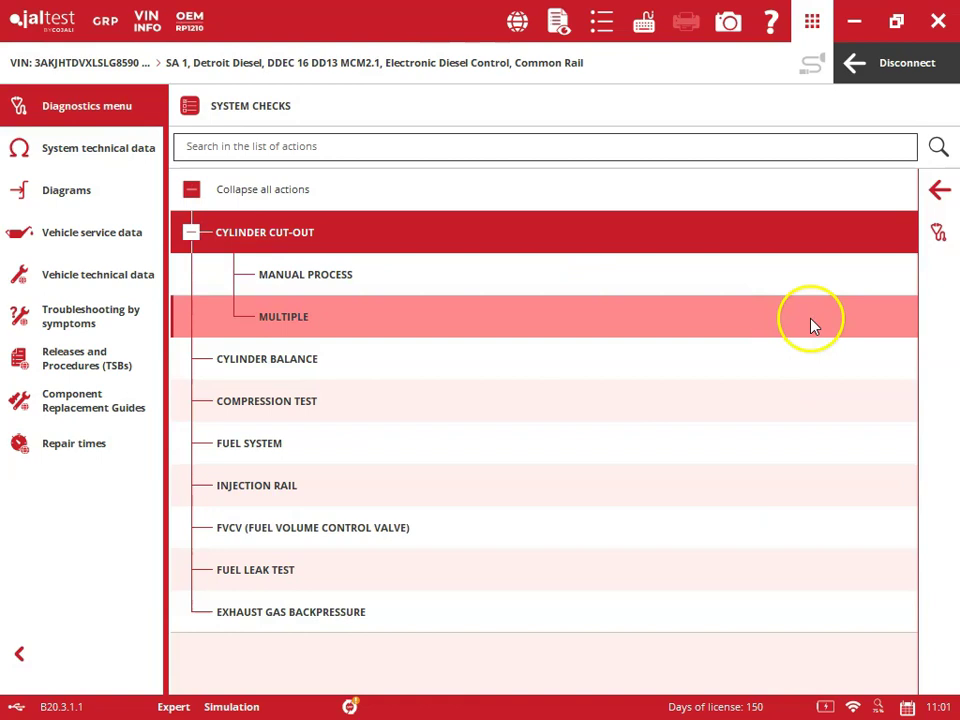
Step: In Maintenance, start a particulate filter regeneration and then cancel the request
{"action": "left_click", "coordinate": [940, 193]}
{"action": "left_click", "coordinate": [384, 496]}
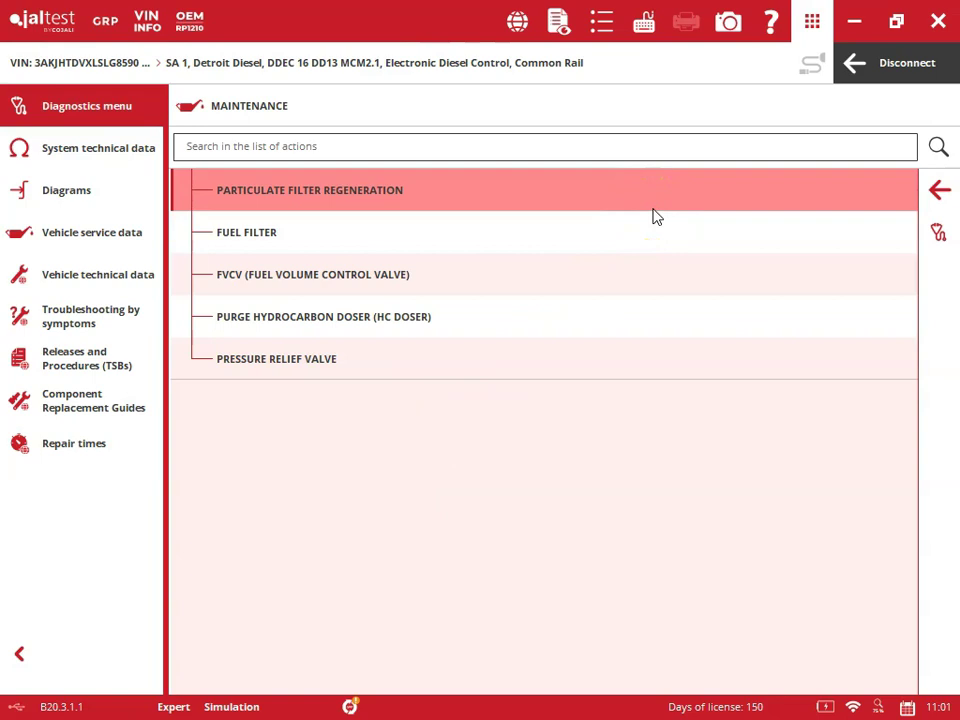
{"action": "left_click", "coordinate": [653, 212]}
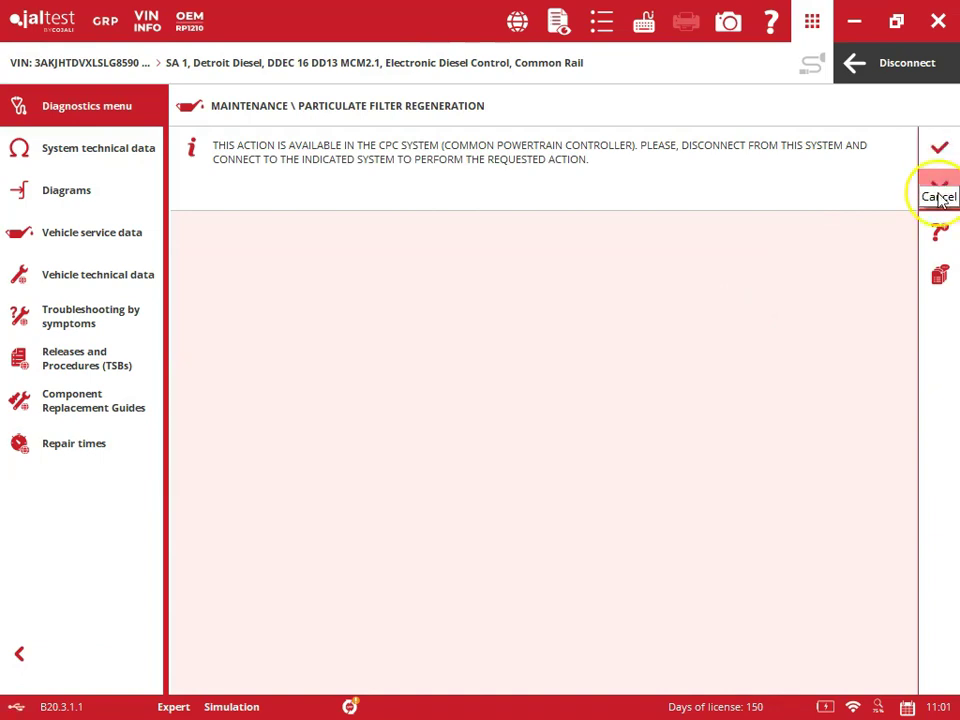
{"action": "left_click", "coordinate": [938, 196]}
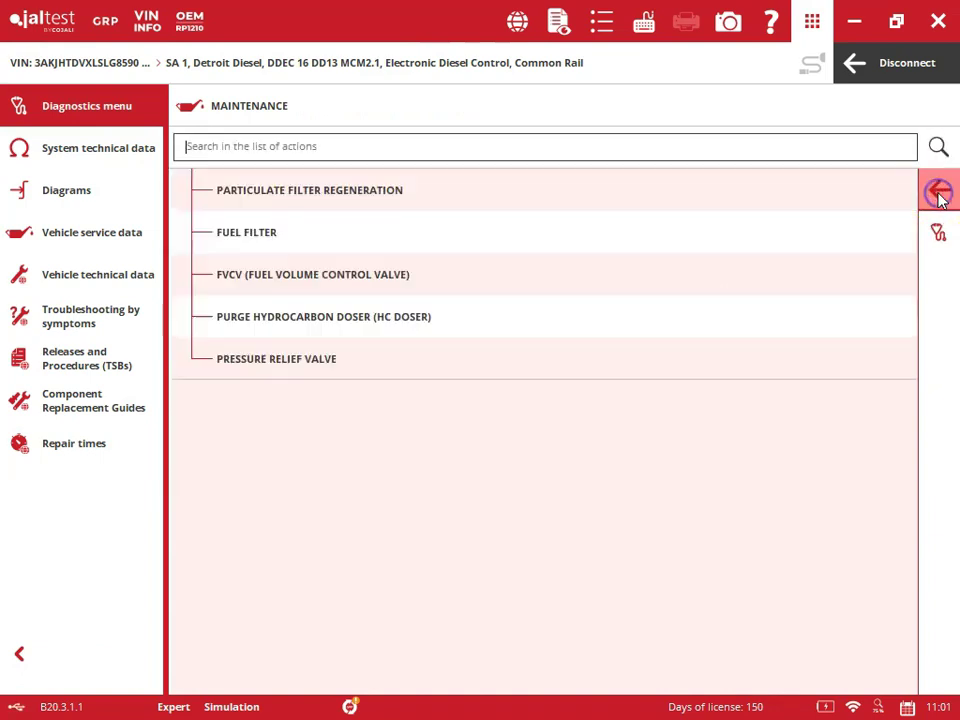
Step: Expand Injector Coding under Calibration, then disconnect from the DD13 engine system
{"action": "left_click", "coordinate": [940, 195]}
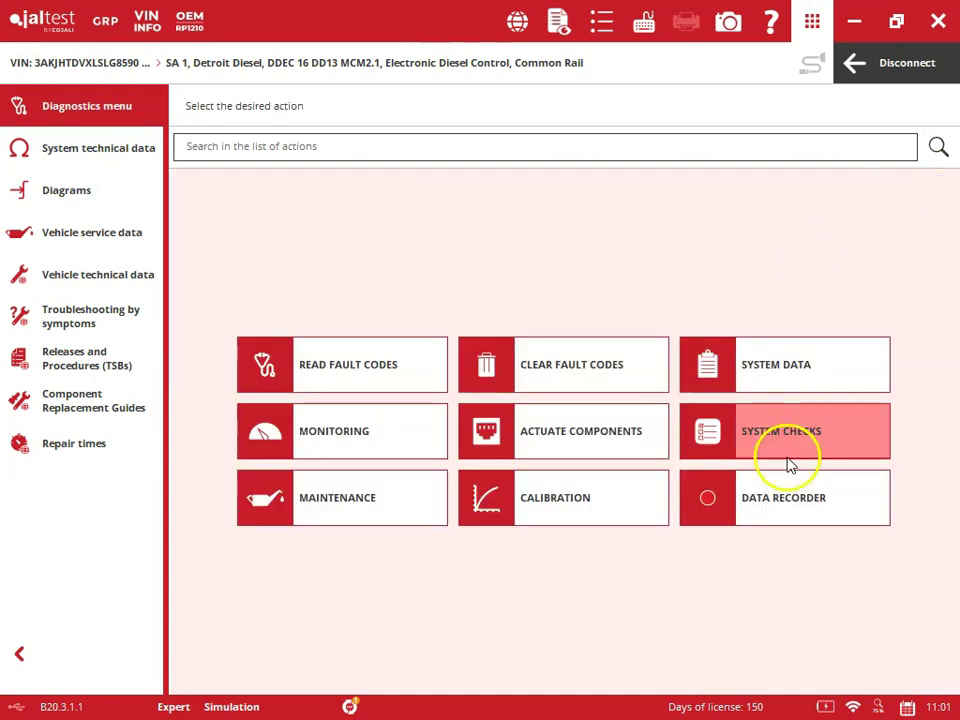
{"action": "left_click", "coordinate": [601, 497]}
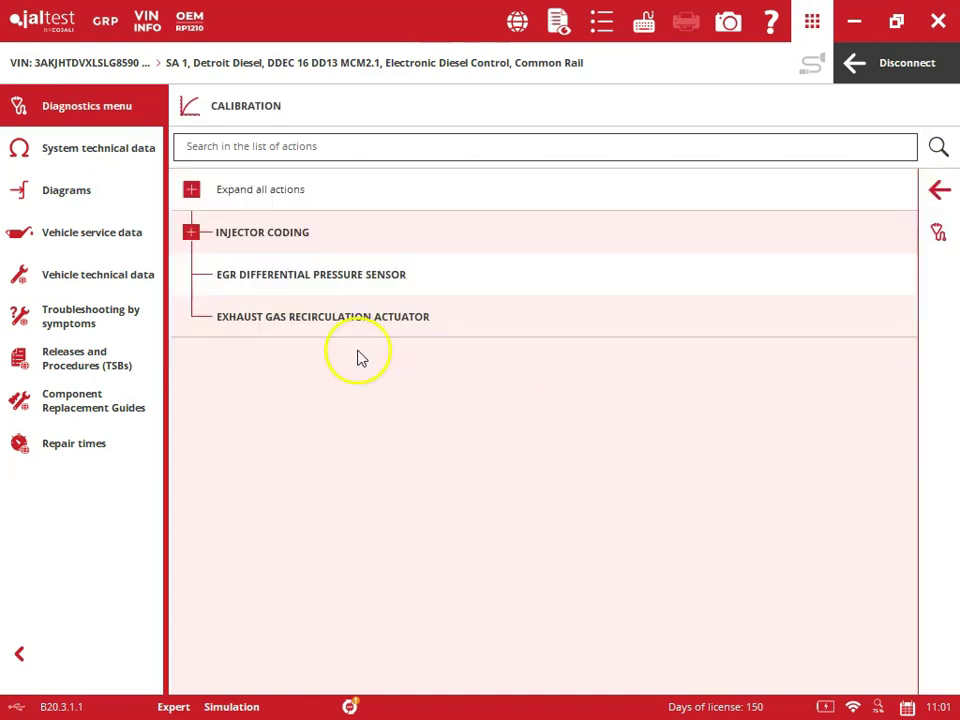
{"action": "left_click", "coordinate": [193, 234]}
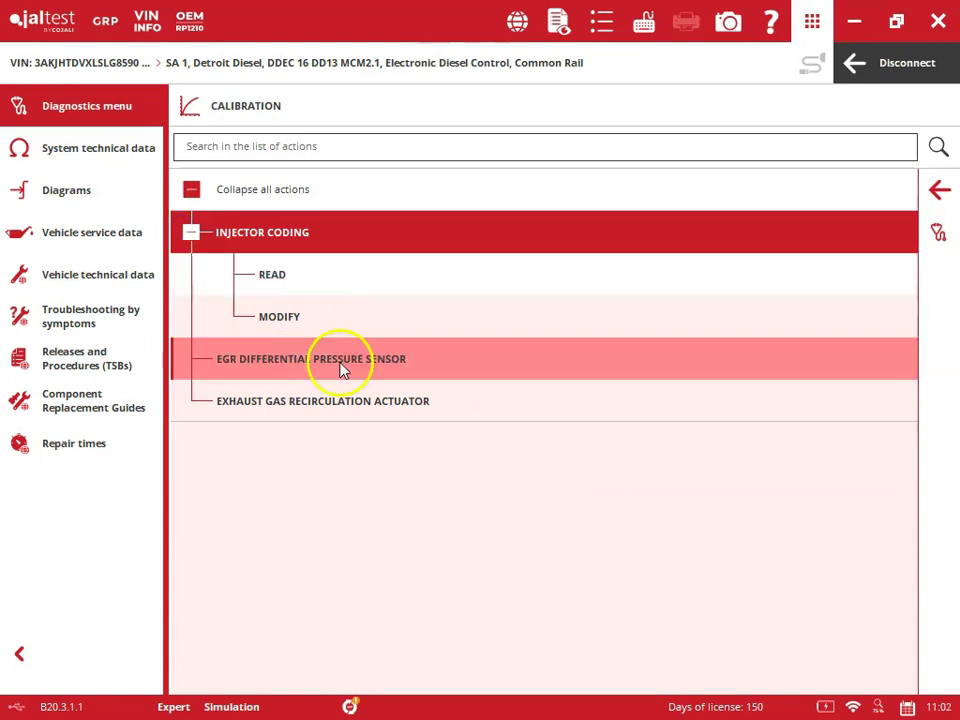
{"action": "left_click", "coordinate": [940, 190]}
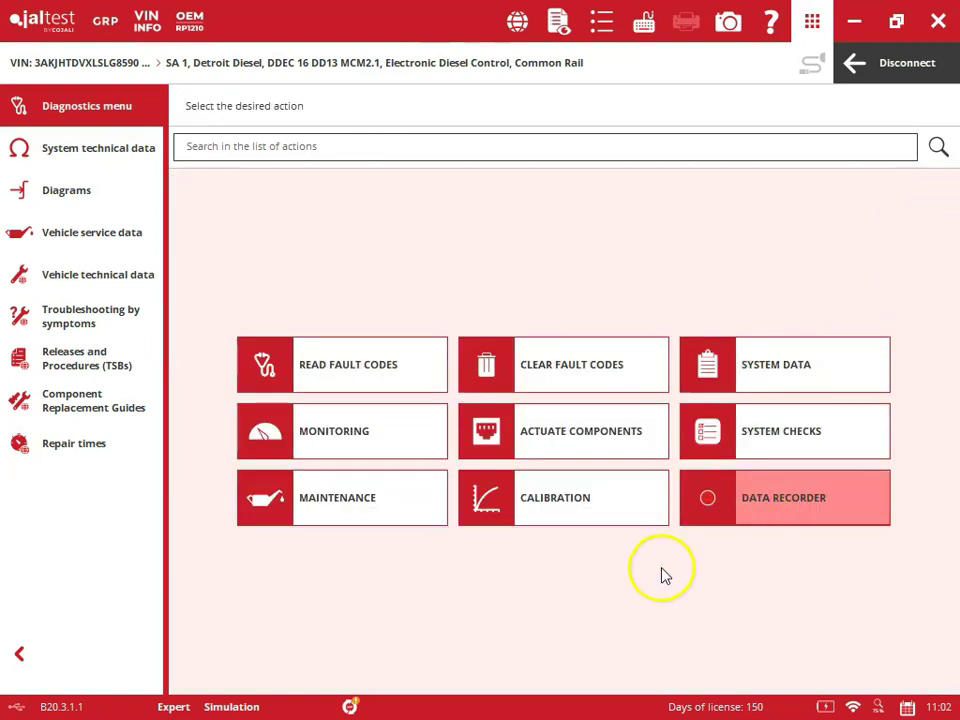
{"action": "left_click", "coordinate": [866, 64]}
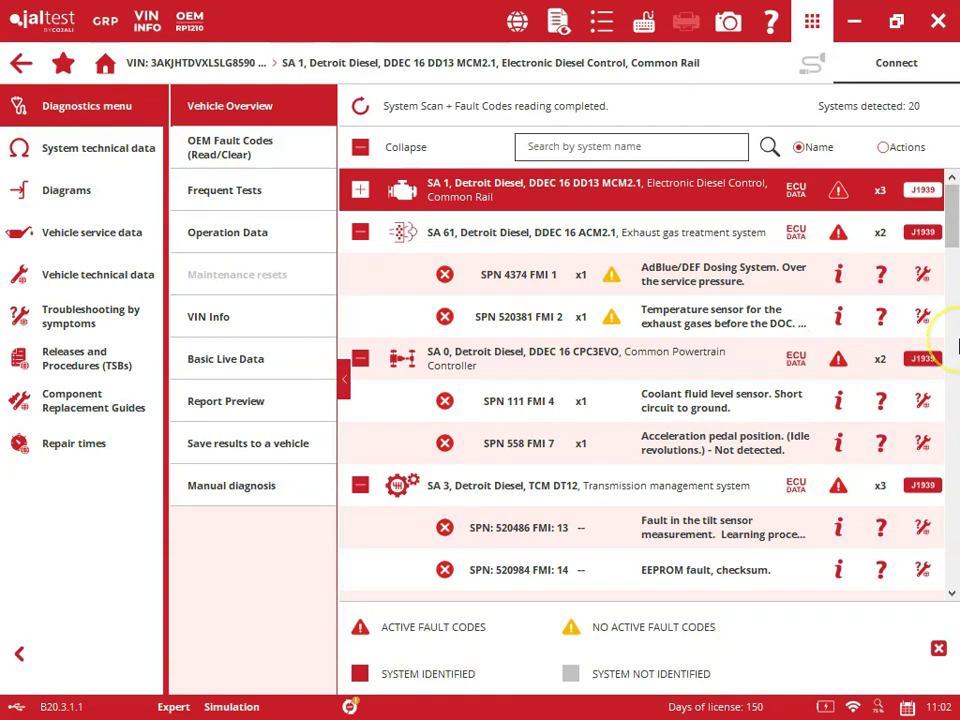
Step: Connect to the SA 61 Detroit Diesel DDEC 16 ACM2.1 exhaust gas treatment system
{"action": "left_click", "coordinate": [737, 353]}
{"action": "left_click", "coordinate": [705, 188]}
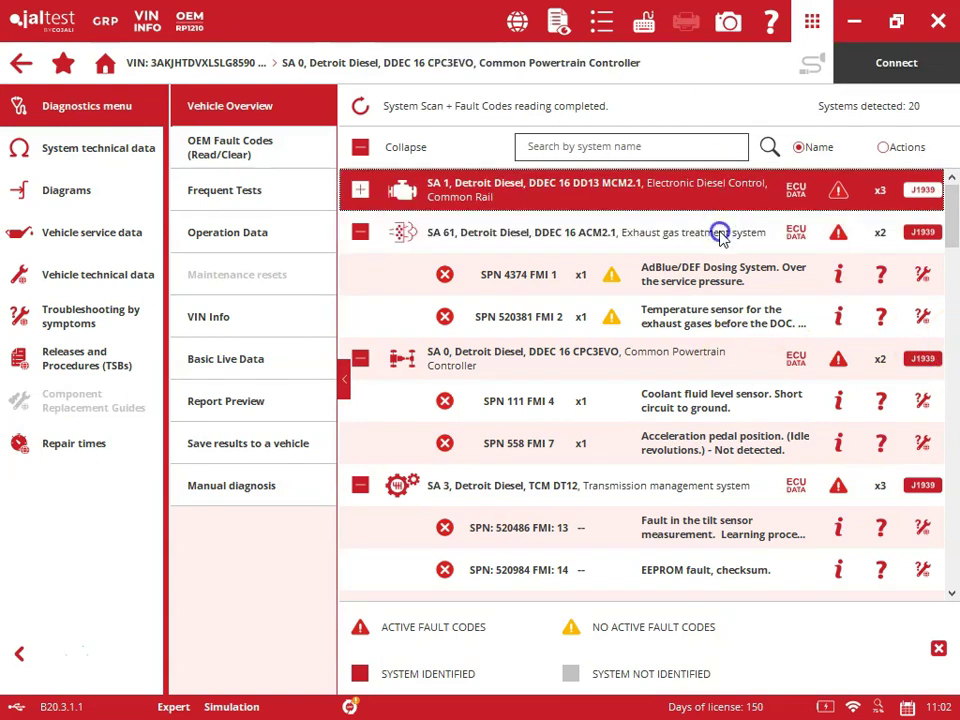
{"action": "left_click", "coordinate": [720, 233]}
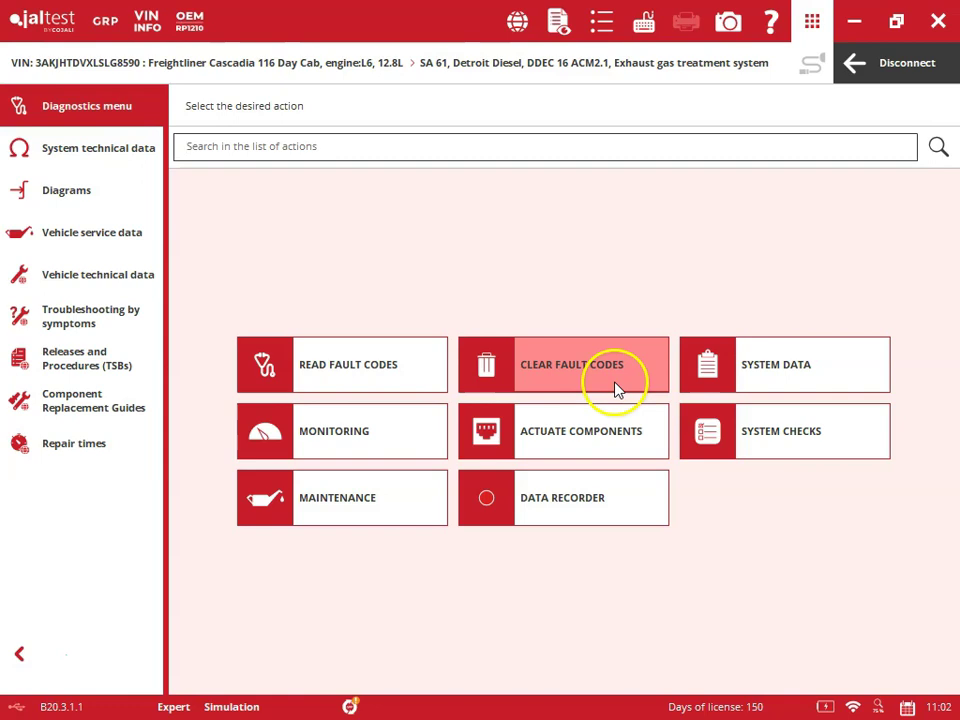
Step: Review its Maintenance procedures, including SCR EFFICIENCY, and return to the action menu
{"action": "left_click", "coordinate": [379, 503]}
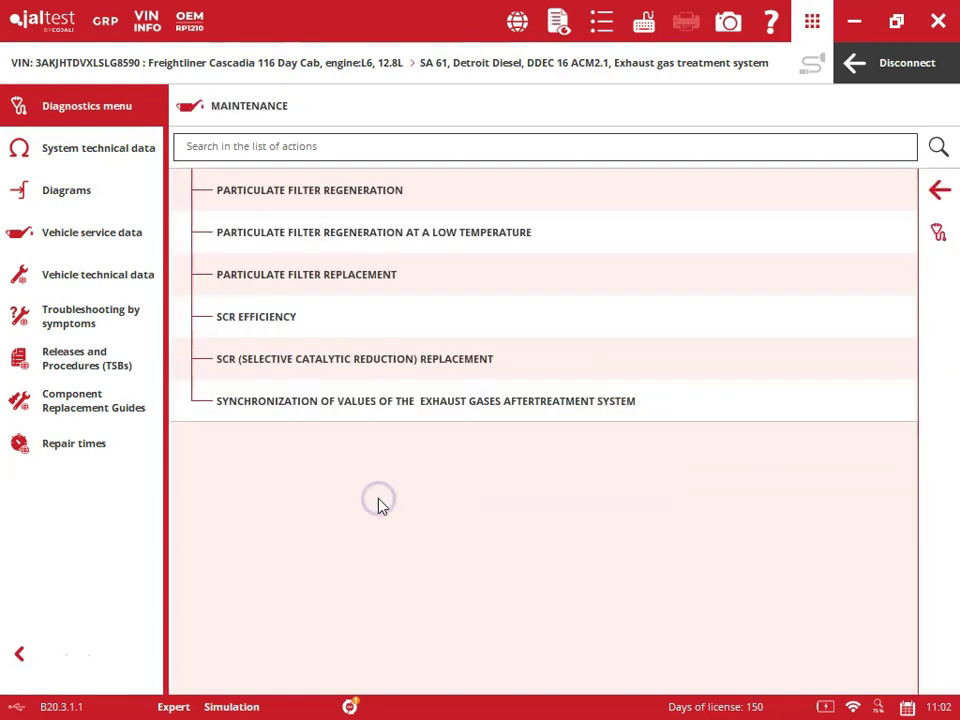
{"action": "left_click", "coordinate": [452, 302]}
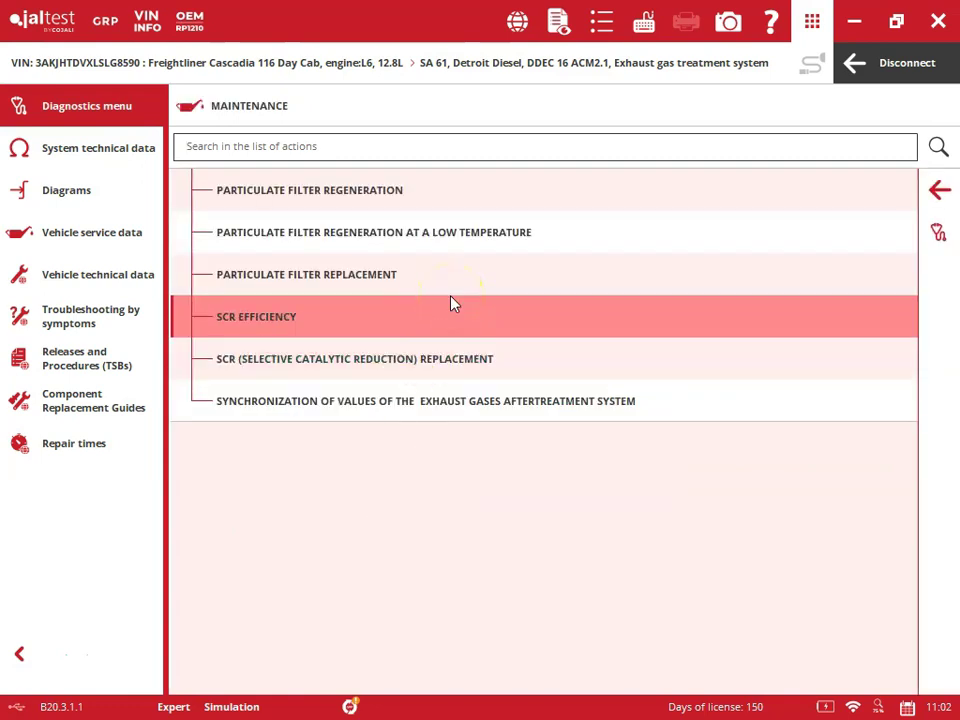
{"action": "left_click_drag", "start_coordinate": [603, 243], "coordinate": [958, 150]}
{"action": "left_click", "coordinate": [939, 190]}
Step: Disconnect from the exhaust treatment system and connect to the SA 33 Freightliner SSAM body computer
{"action": "left_click", "coordinate": [905, 80]}
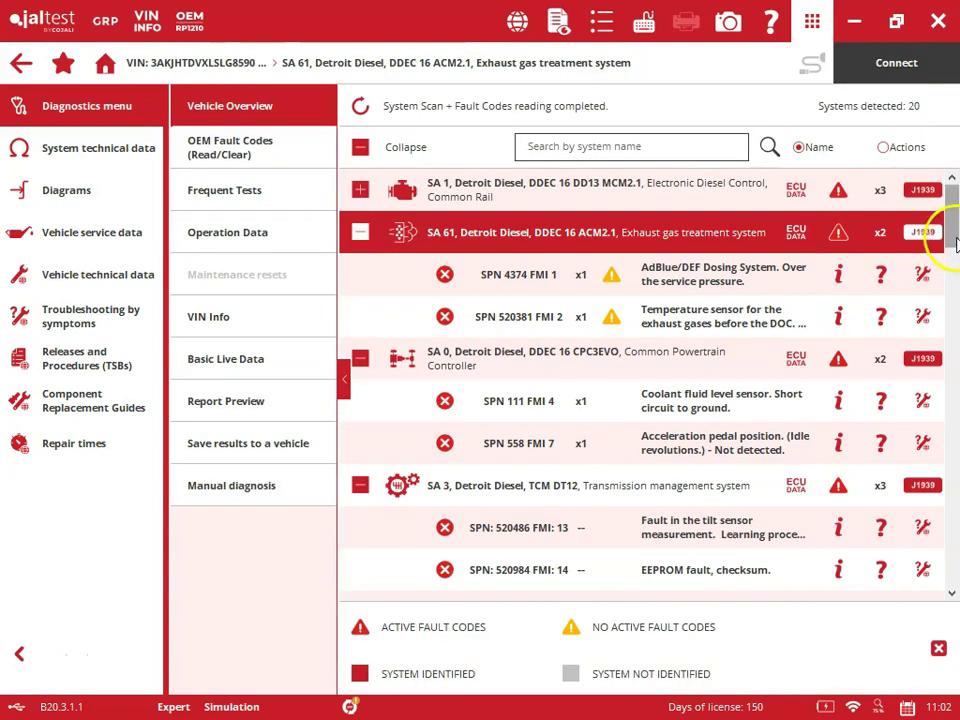
{"action": "left_click_drag", "start_coordinate": [953, 232], "coordinate": [951, 331]}
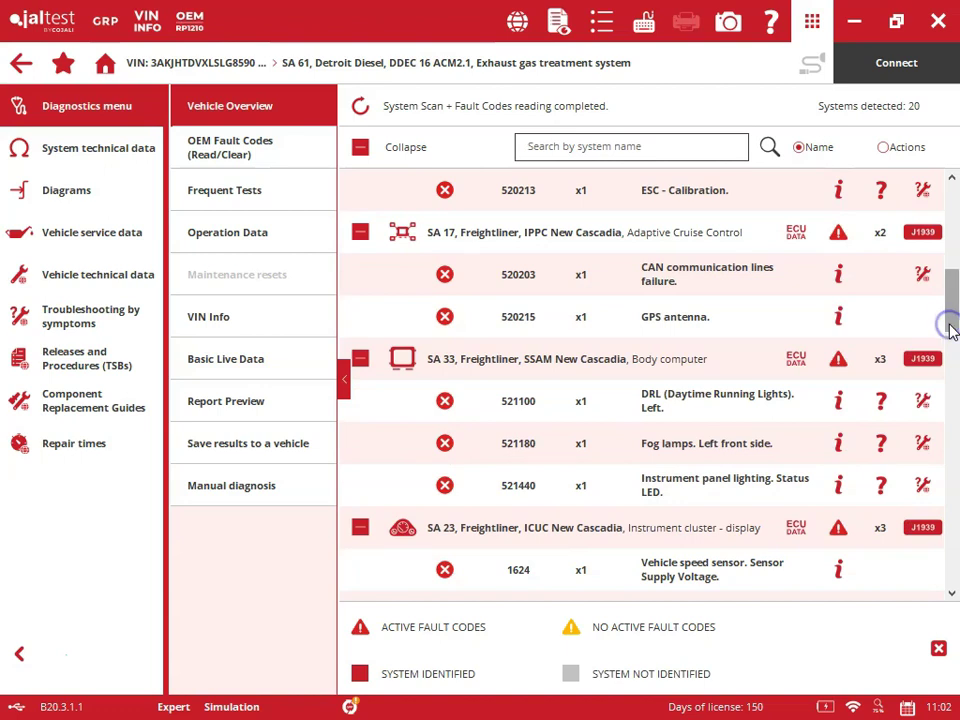
{"action": "left_click", "coordinate": [586, 367]}
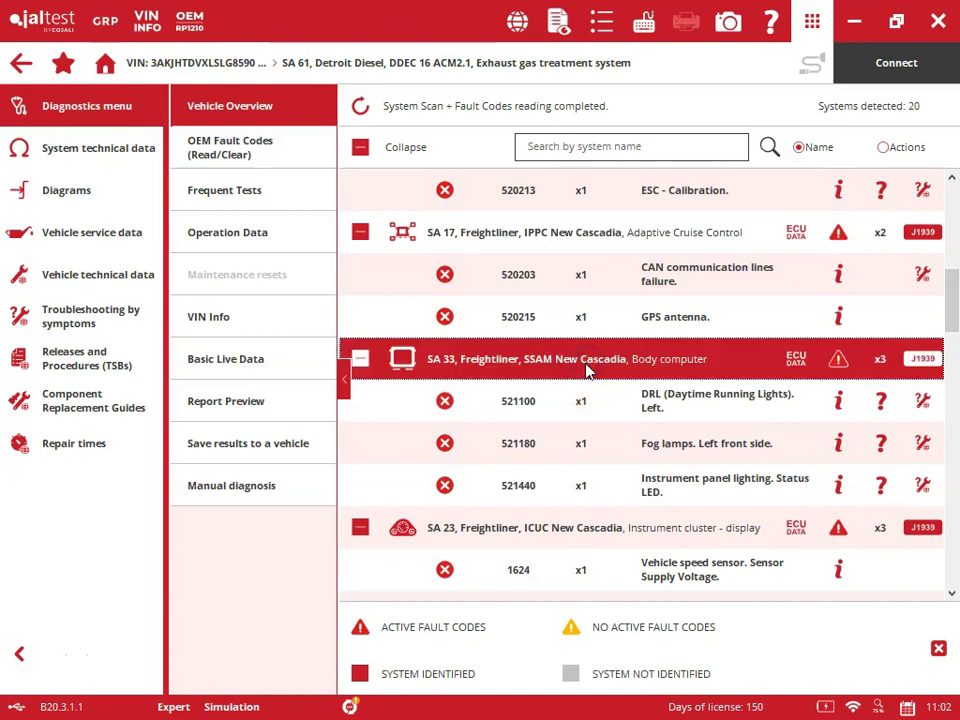
{"action": "double_click", "coordinate": [586, 368]}
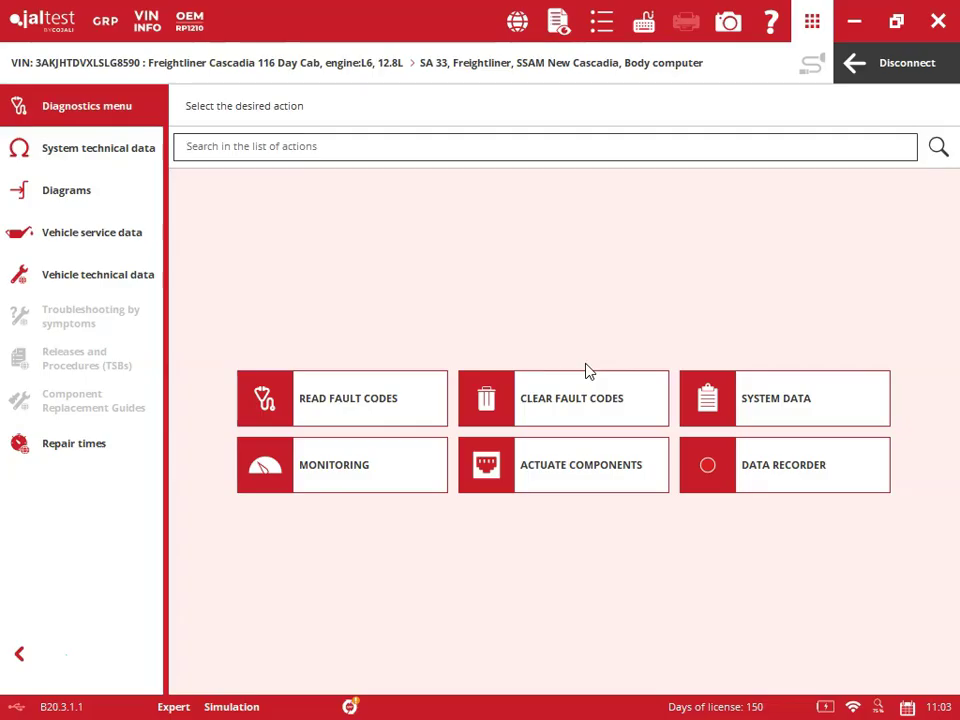
Step: View the Actuate Components list with the five LIGHTS sub-items expanded
{"action": "left_click", "coordinate": [632, 446]}
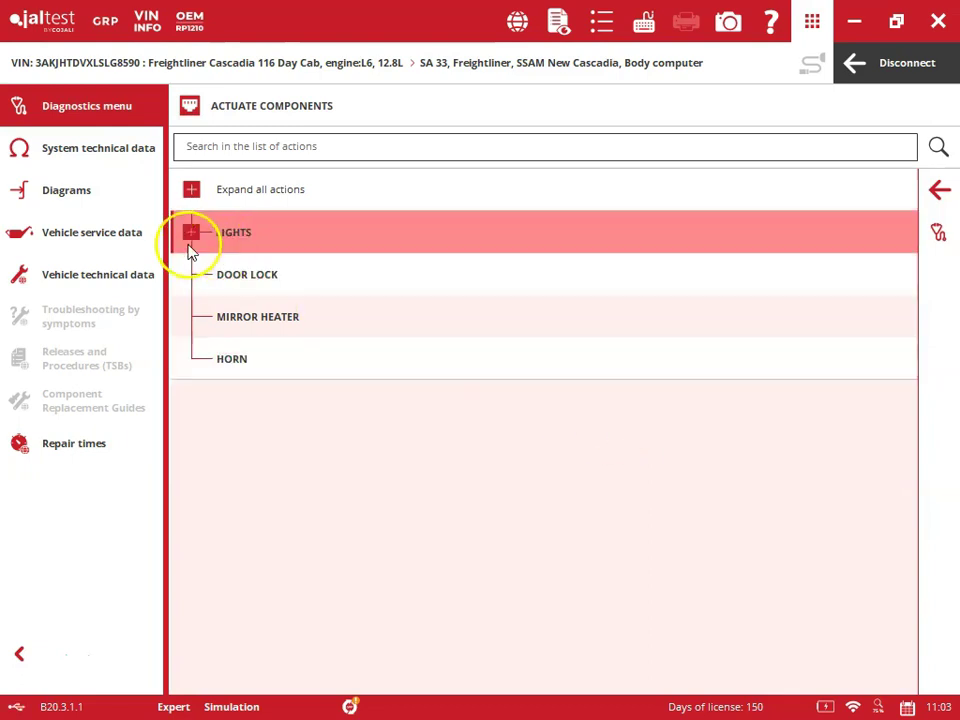
{"action": "left_click", "coordinate": [190, 234]}
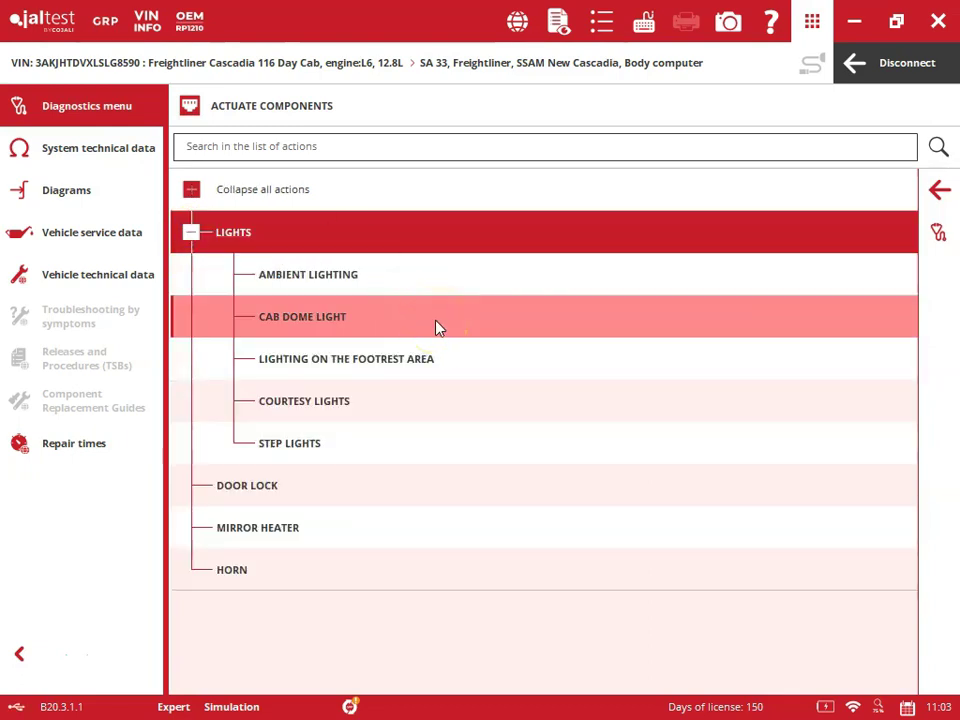
{"action": "left_click", "coordinate": [935, 213]}
Step: Leave the body computer and scroll the Vehicle Overview fault codes down to the SA 236 driver door module
{"action": "left_click", "coordinate": [883, 220]}
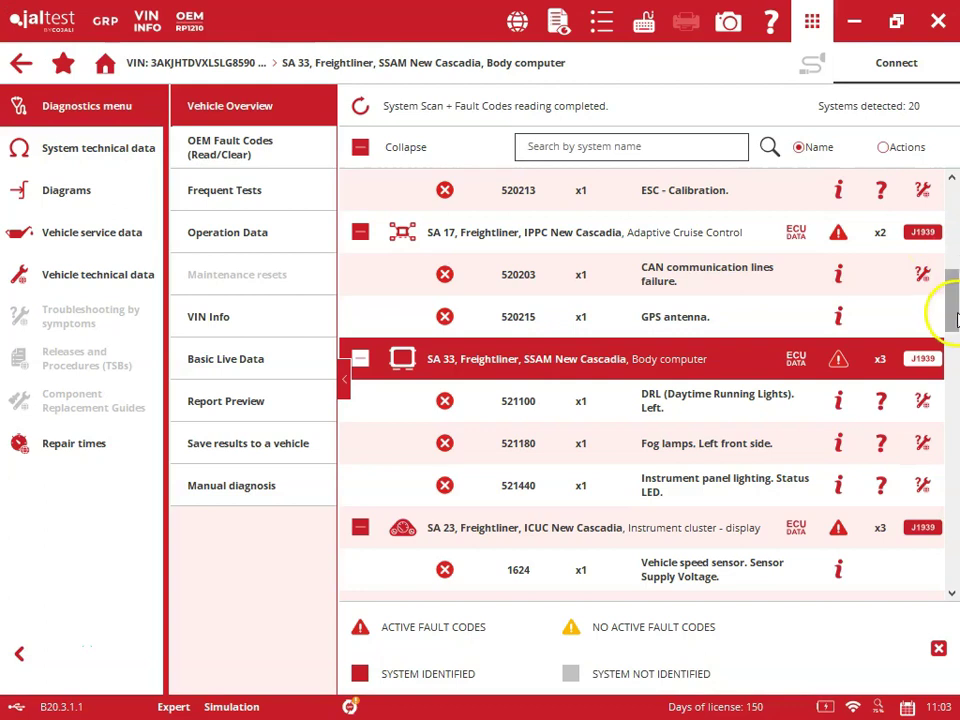
{"action": "scroll", "coordinate": [953, 337], "scroll_direction": "down", "scroll_amount": 2}
{"action": "left_click_drag", "start_coordinate": [953, 337], "coordinate": [953, 400]}
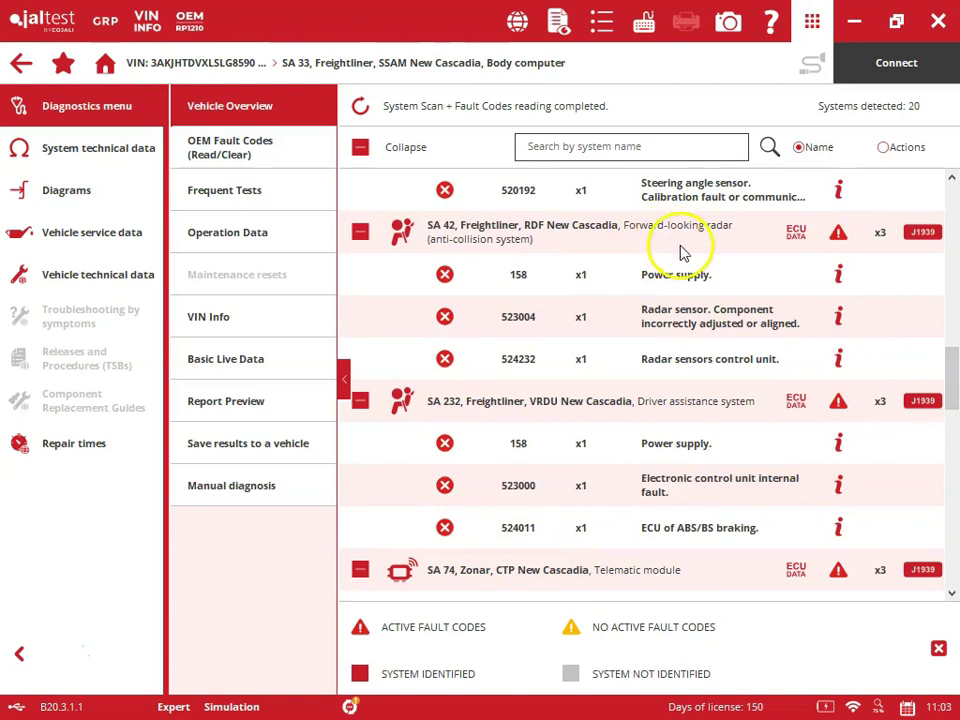
{"action": "left_click_drag", "start_coordinate": [951, 386], "coordinate": [945, 550]}
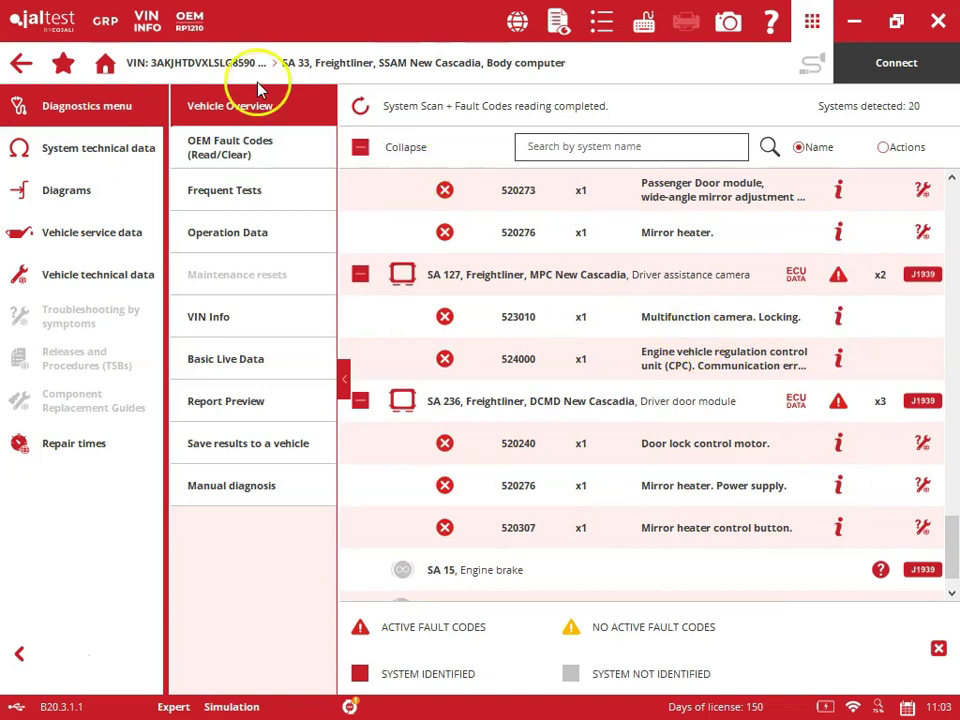
Step: Return home without saving the diagnostic report and switch to manual vehicle selection
{"action": "left_click", "coordinate": [106, 66]}
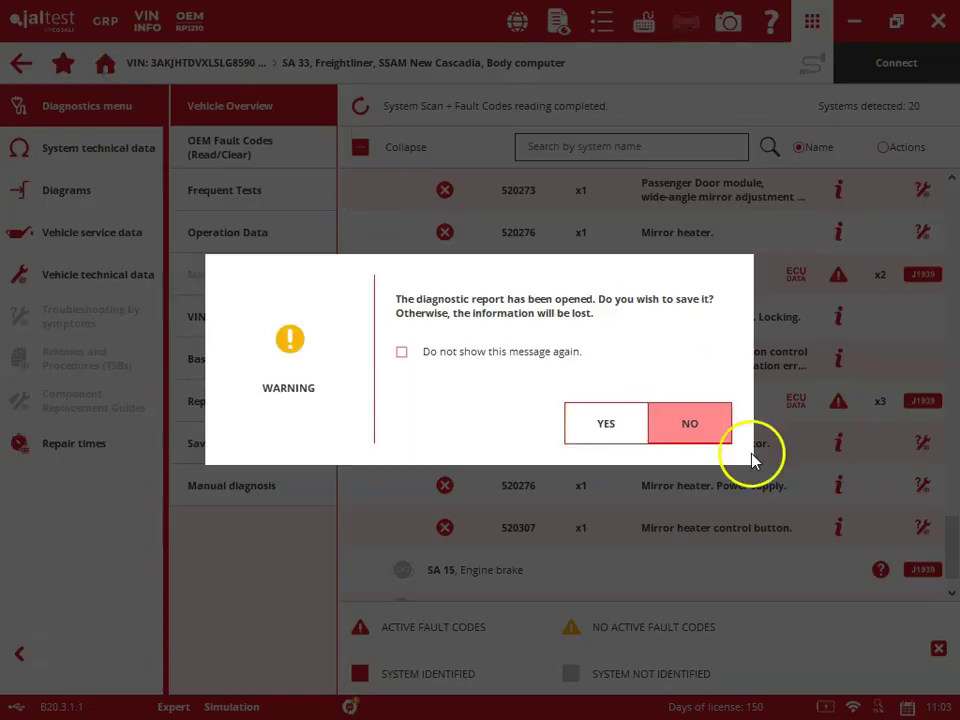
{"action": "left_click", "coordinate": [677, 444]}
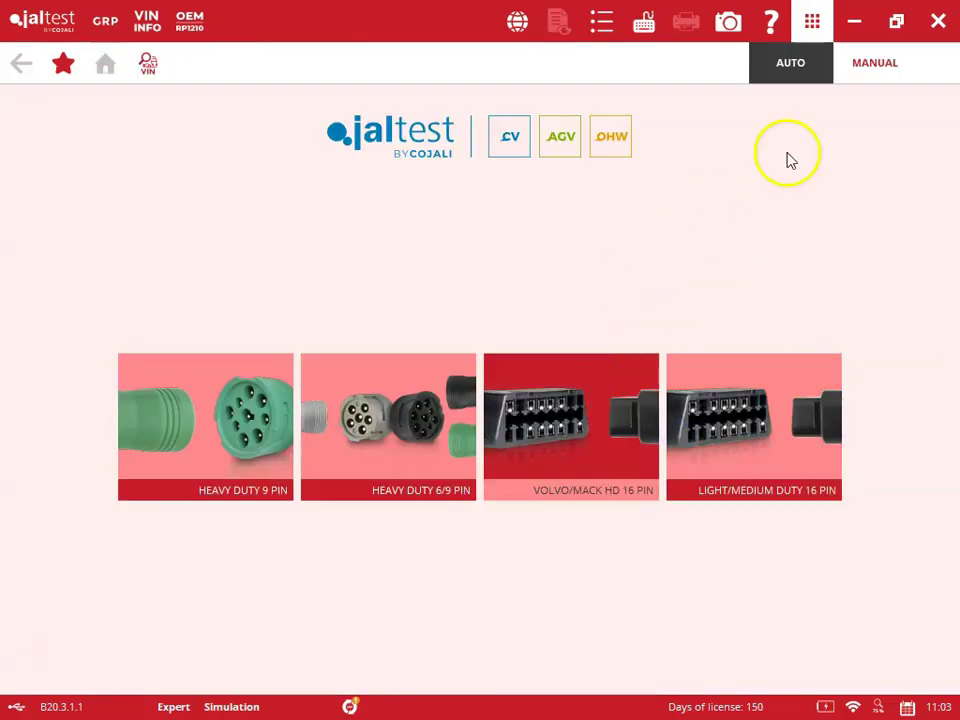
{"action": "left_click", "coordinate": [849, 67]}
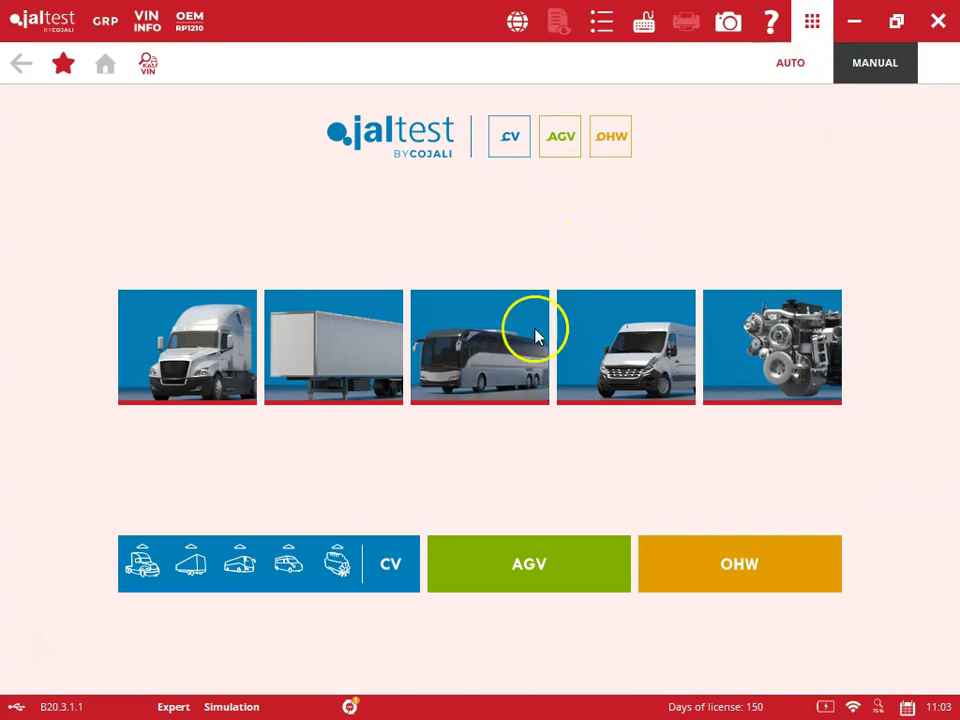
Step: Browse the agricultural (AGV) brands list, then go back and reveal the three OHW categories
{"action": "left_click", "coordinate": [547, 593]}
{"action": "left_click", "coordinate": [476, 369]}
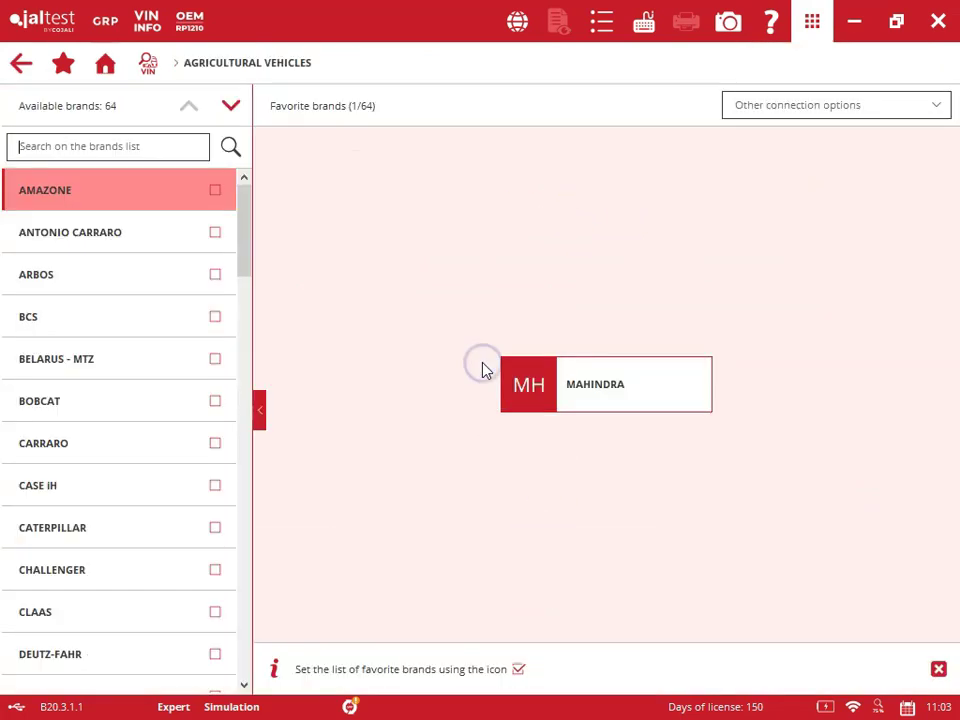
{"action": "left_click_drag", "start_coordinate": [243, 208], "coordinate": [230, 640]}
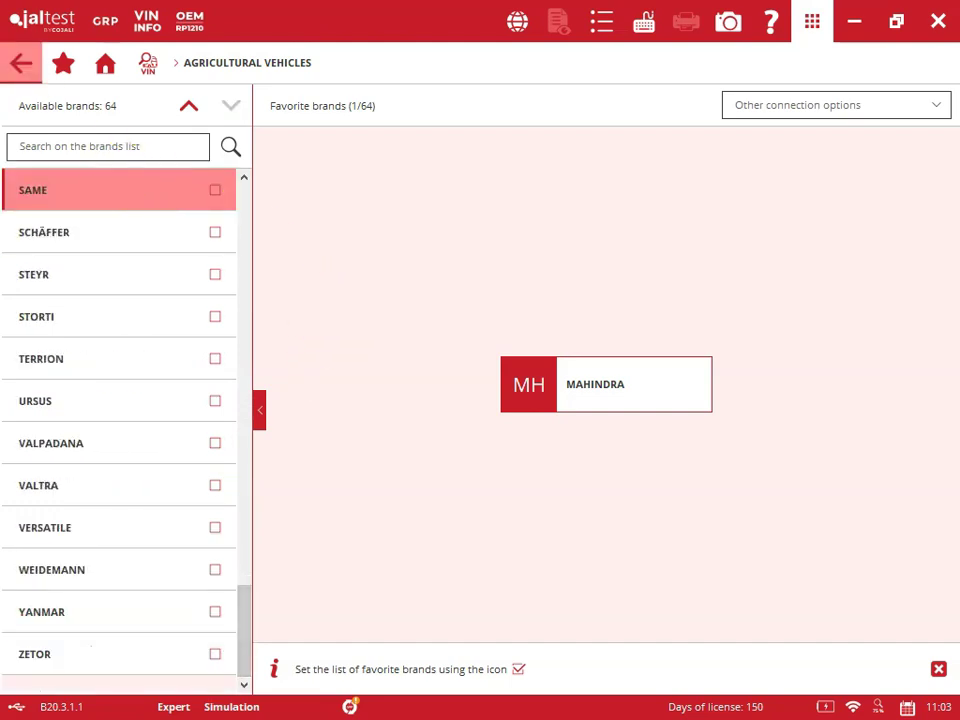
{"action": "left_click", "coordinate": [10, 64]}
{"action": "mouse_move", "coordinate": [739, 561]}
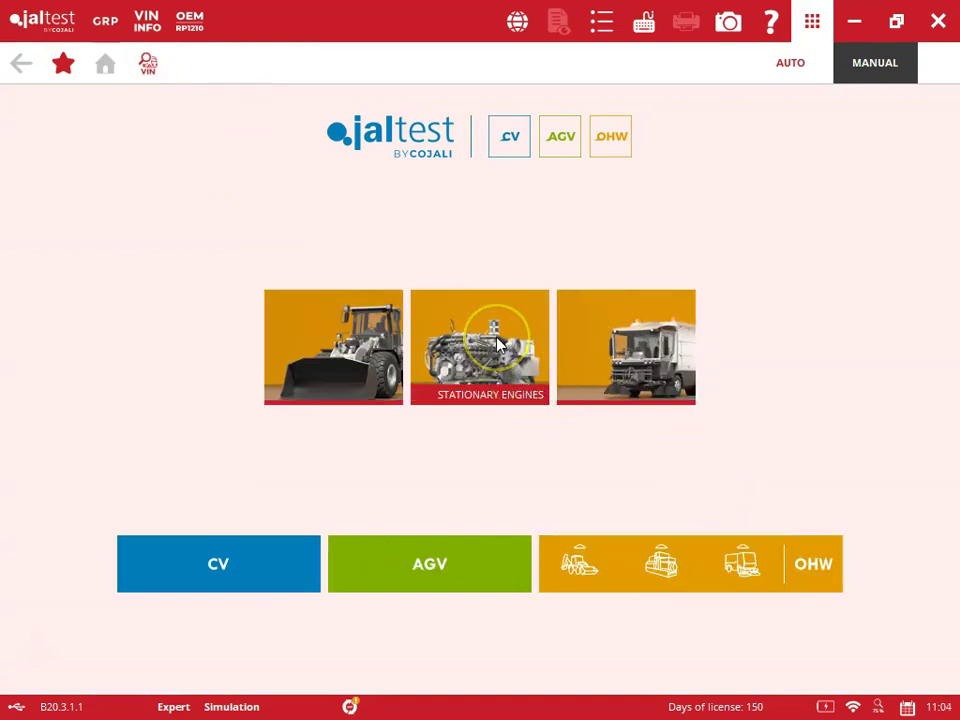
Step: Choose OHW & Construction, brand JOHN DEERE, model 160G LC, and the ECU HPCR (Level 34) system
{"action": "left_click", "coordinate": [330, 330]}
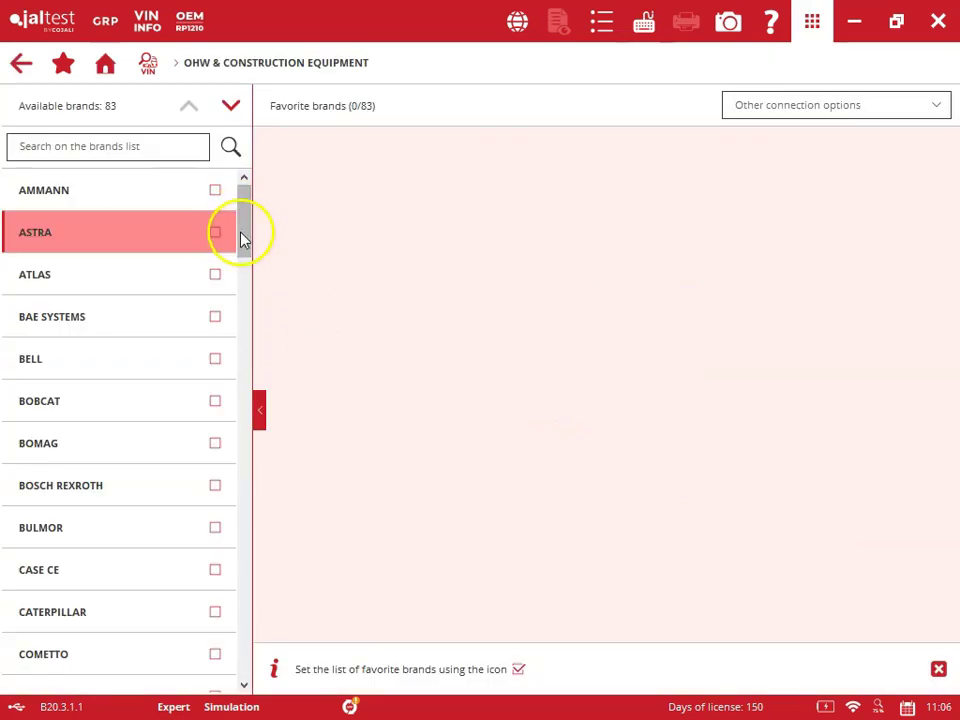
{"action": "left_click_drag", "start_coordinate": [244, 240], "coordinate": [240, 383]}
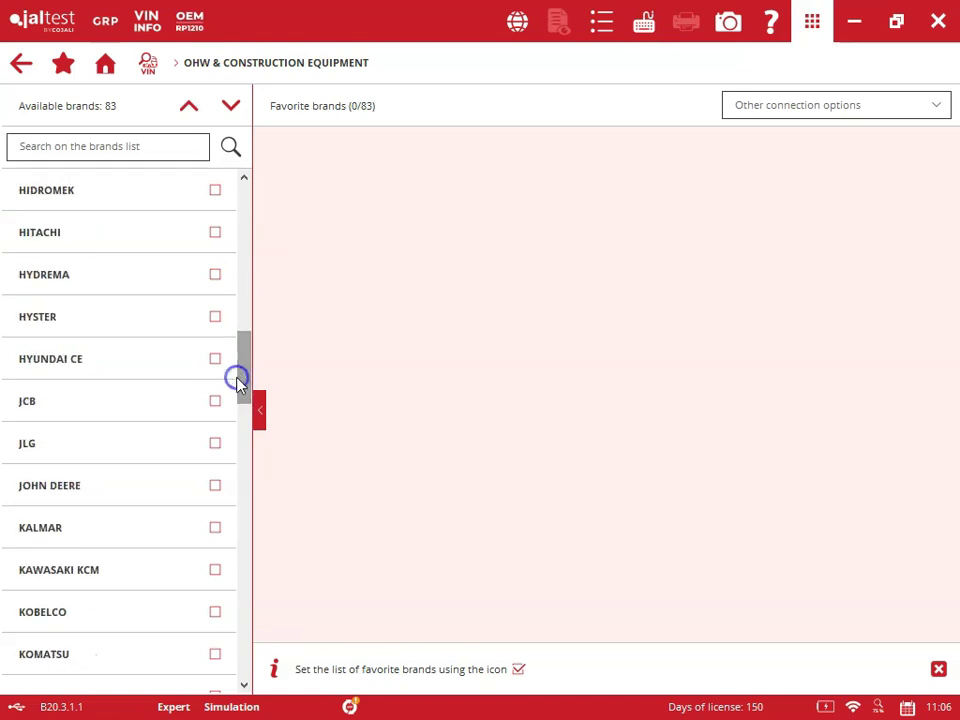
{"action": "left_click", "coordinate": [170, 485]}
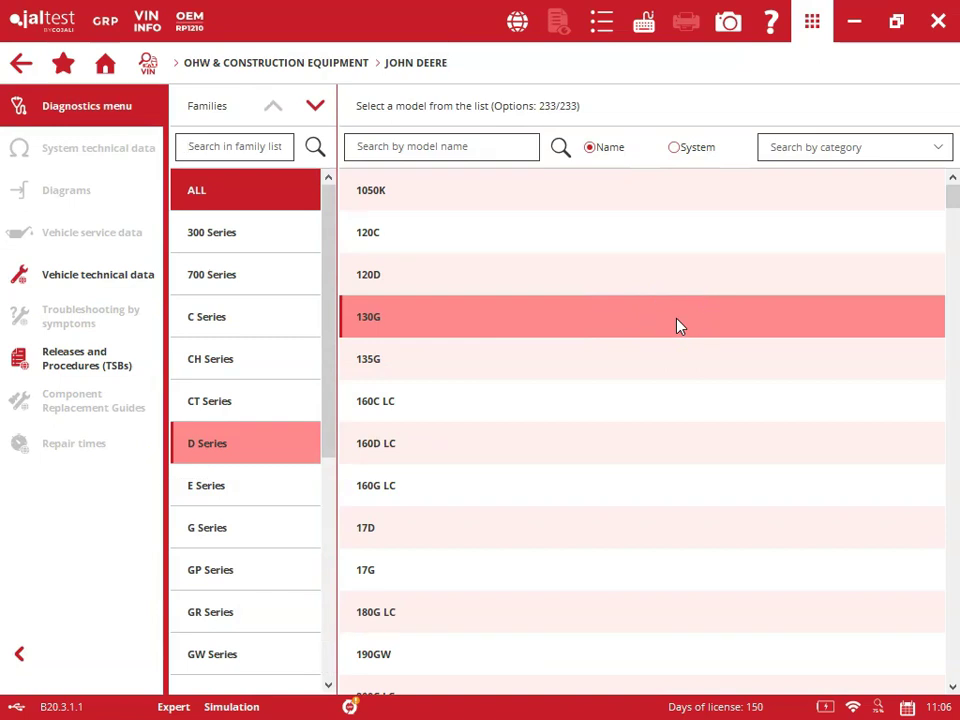
{"action": "left_click", "coordinate": [476, 369]}
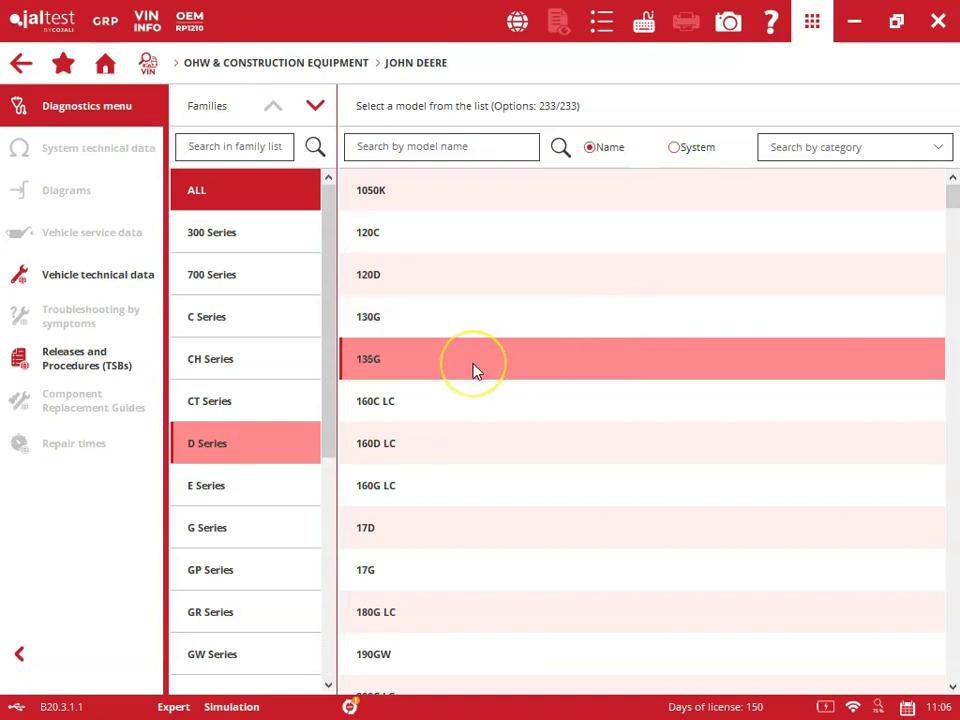
{"action": "left_click", "coordinate": [530, 482]}
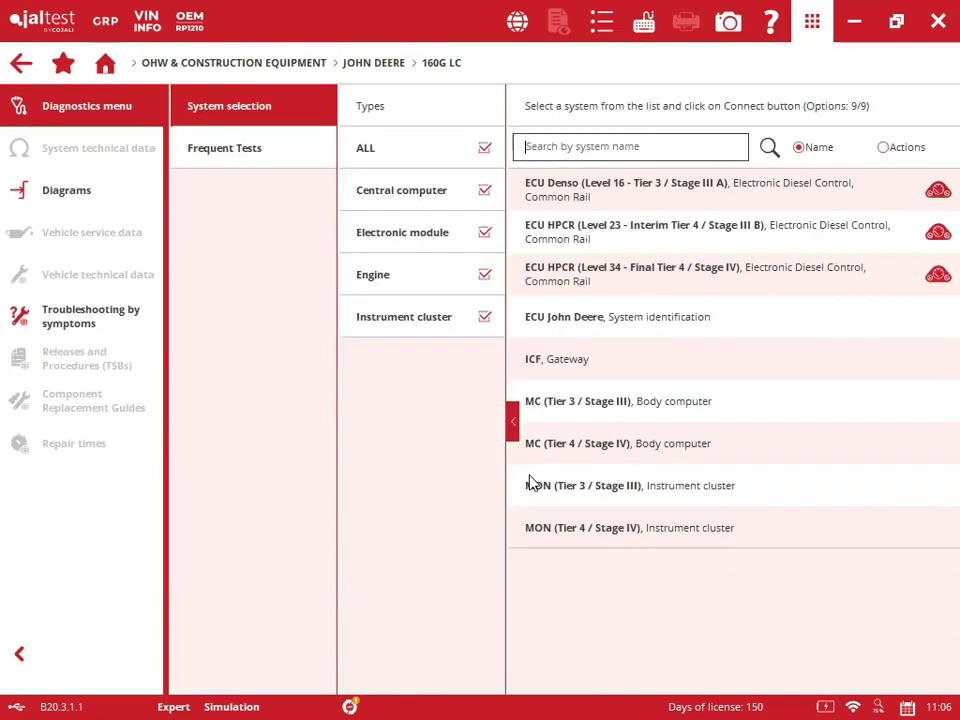
{"action": "left_click", "coordinate": [745, 283]}
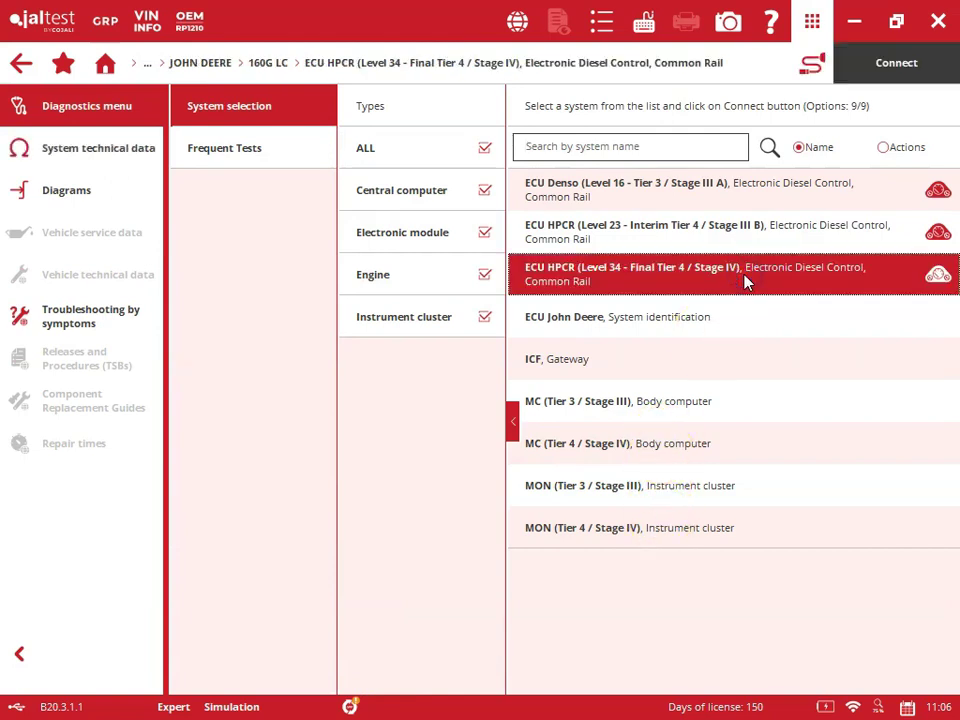
Step: Connect to the 160G LC ECU and browse its Actuate Components, System Checks and Parameters lists
{"action": "double_click", "coordinate": [745, 281]}
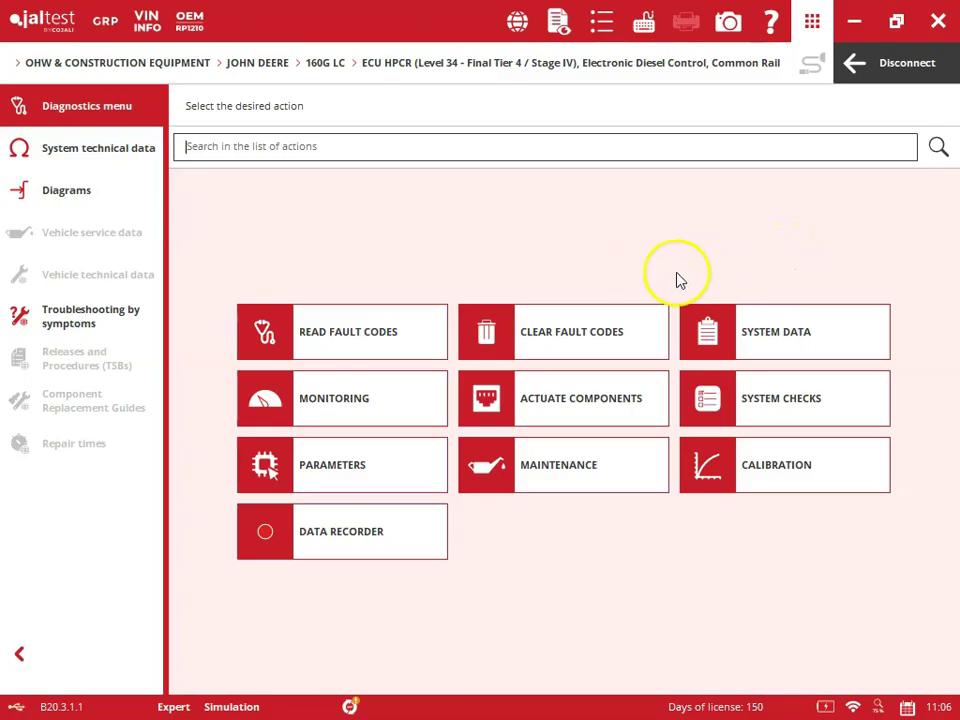
{"action": "left_click", "coordinate": [567, 398]}
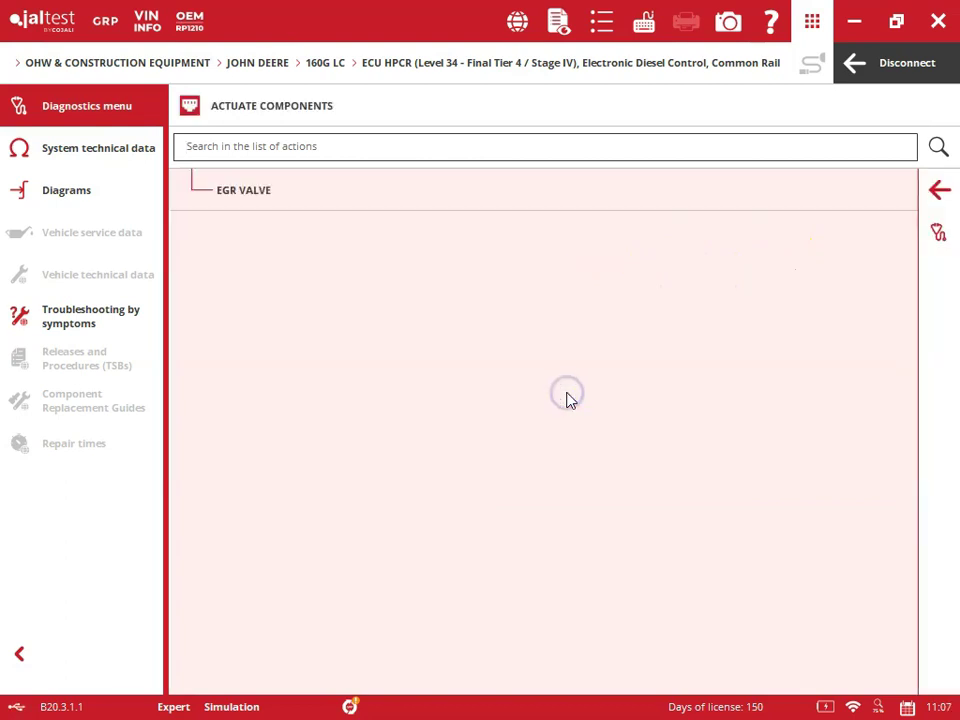
{"action": "left_click", "coordinate": [943, 188]}
{"action": "left_click", "coordinate": [762, 412]}
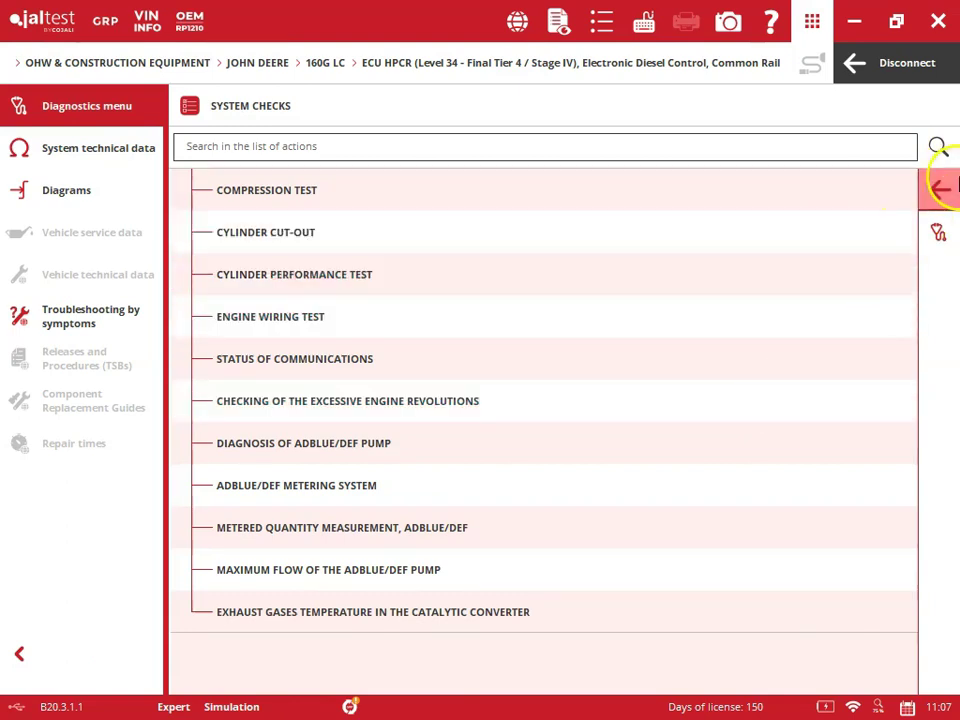
{"action": "left_click", "coordinate": [943, 188]}
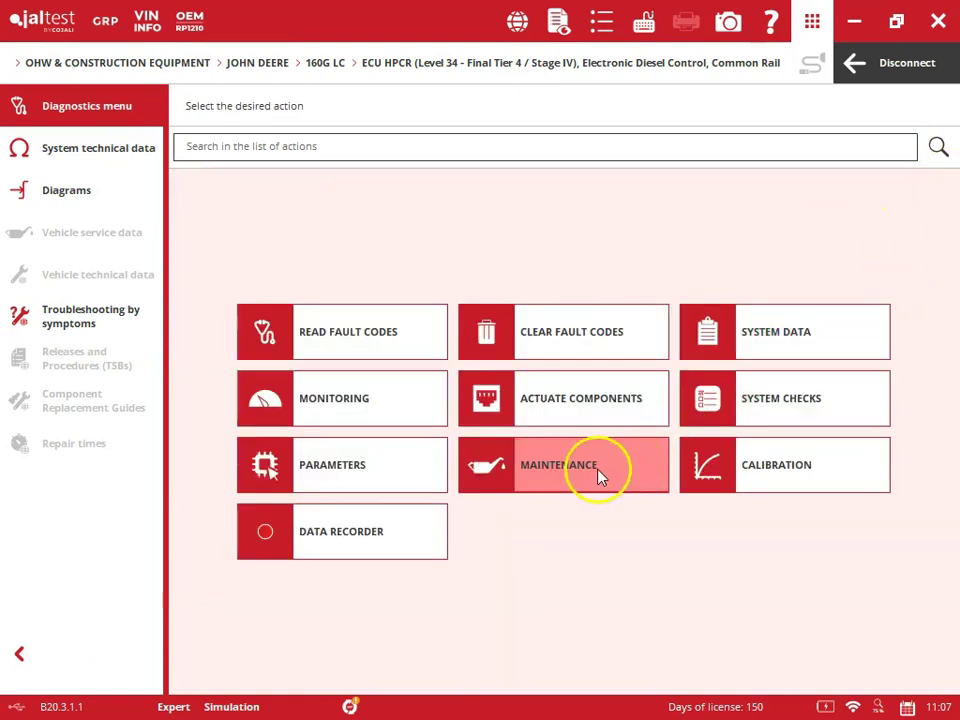
{"action": "left_click", "coordinate": [410, 478]}
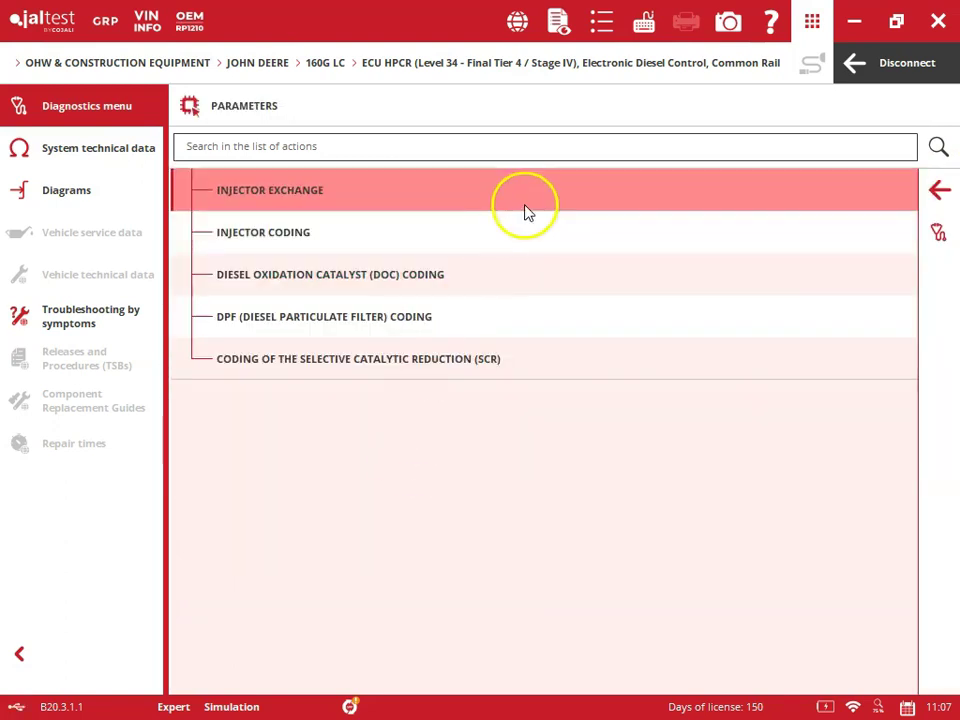
{"action": "left_click", "coordinate": [945, 189]}
Step: Review Maintenance with the diesel particulate filter procedures expanded, then the Calibration list
{"action": "left_click", "coordinate": [602, 480]}
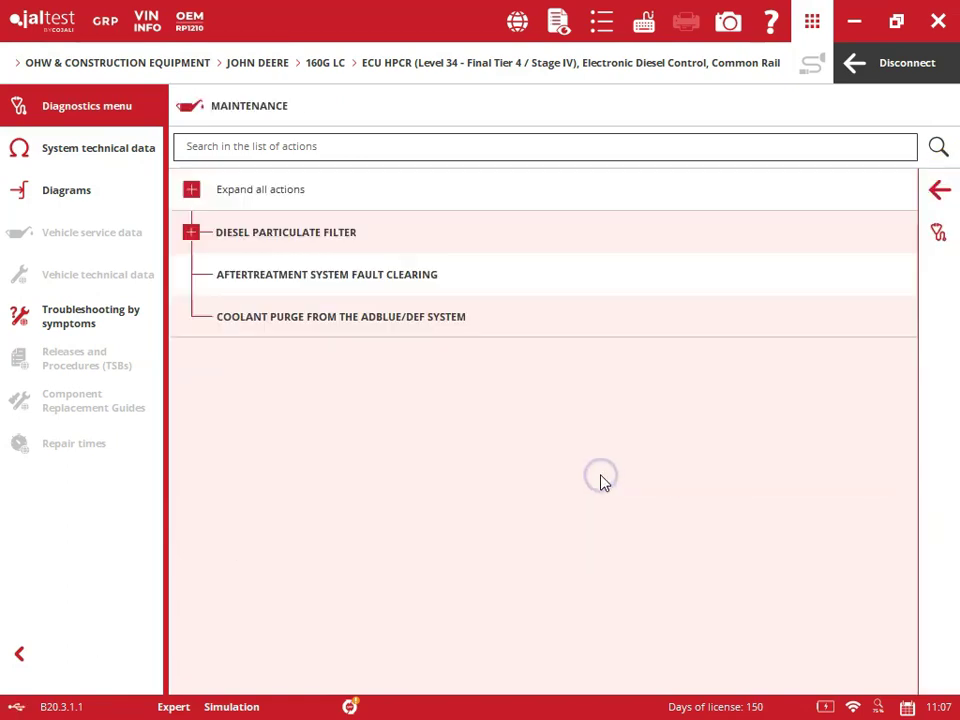
{"action": "left_click", "coordinate": [191, 232]}
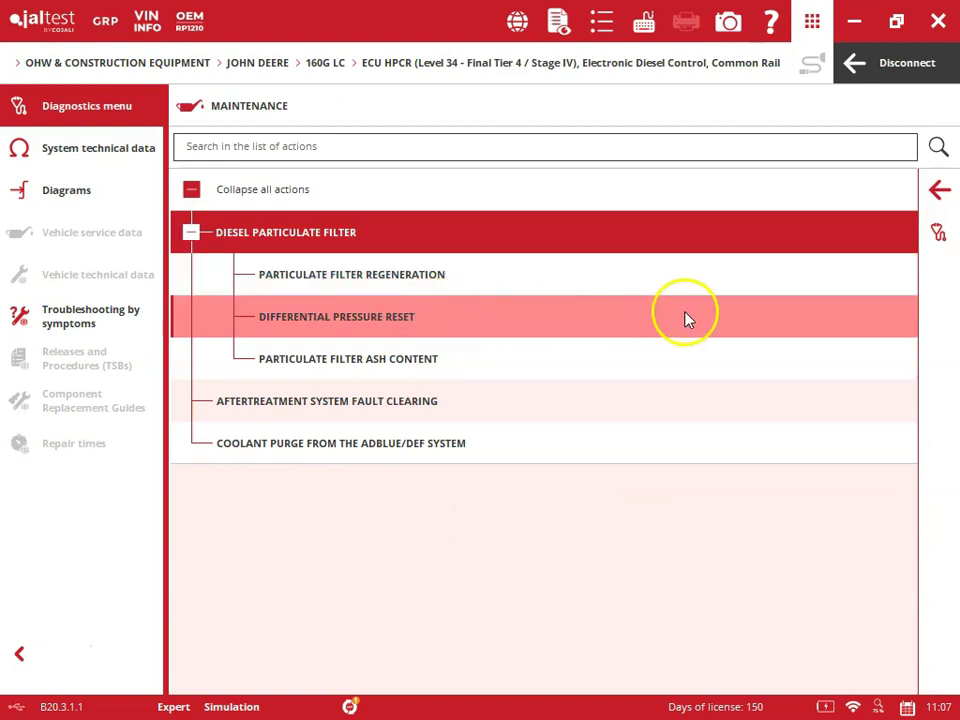
{"action": "left_click", "coordinate": [938, 189]}
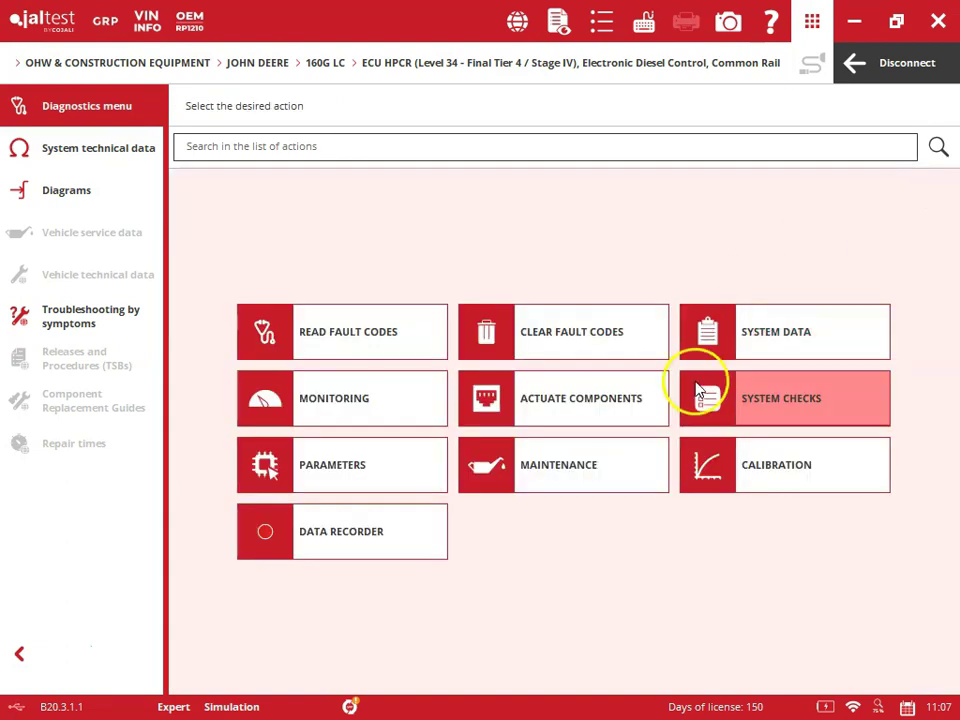
{"action": "left_click", "coordinate": [703, 458]}
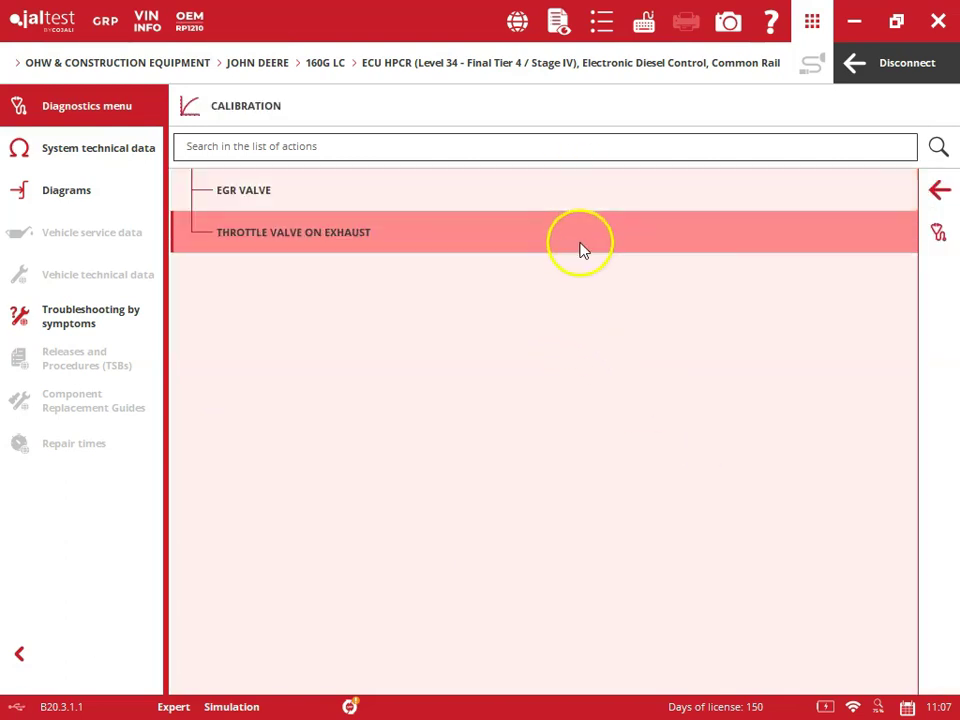
{"action": "left_click", "coordinate": [945, 192]}
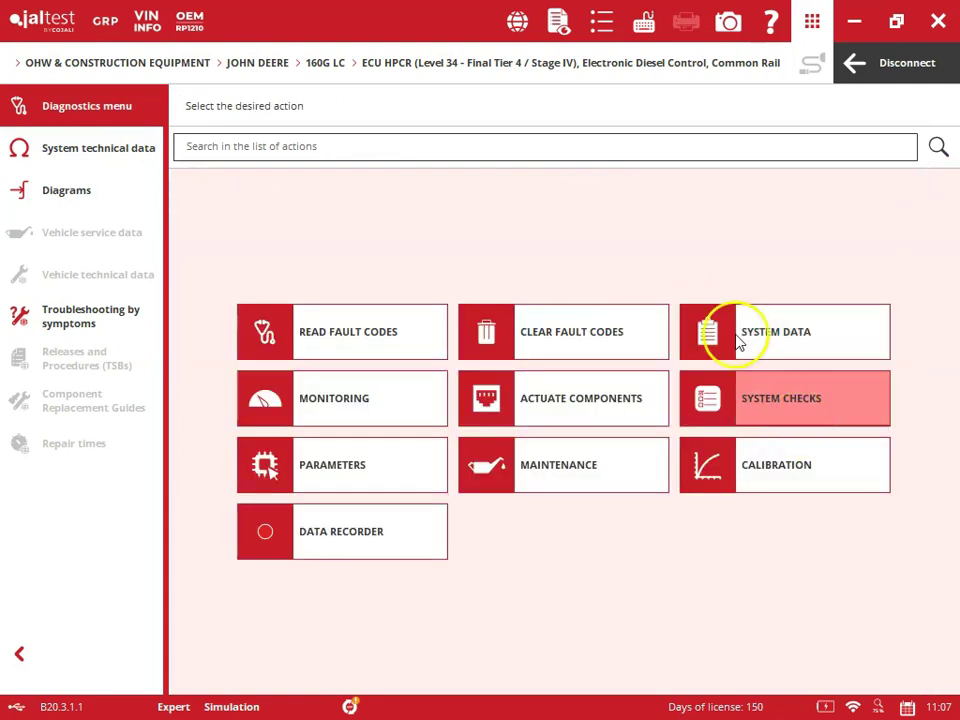